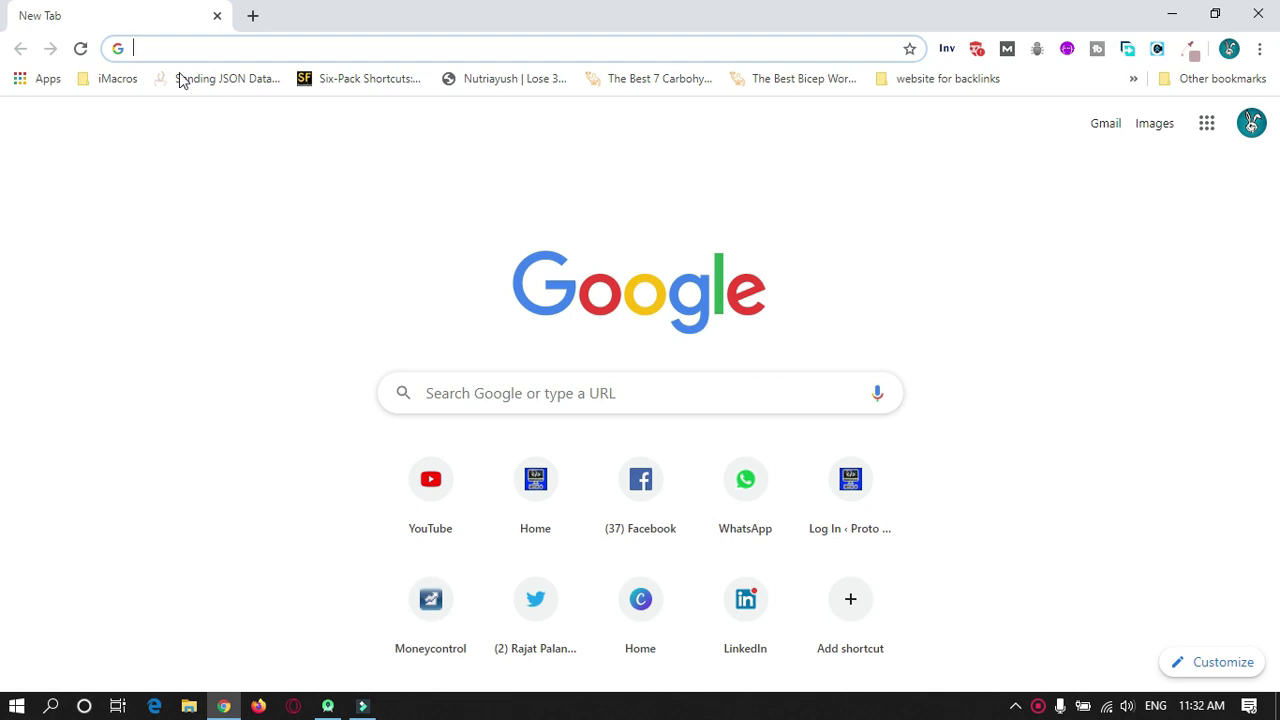
Go to firebase.google.com, open the Firebase console, and start adding a new project
text(f)
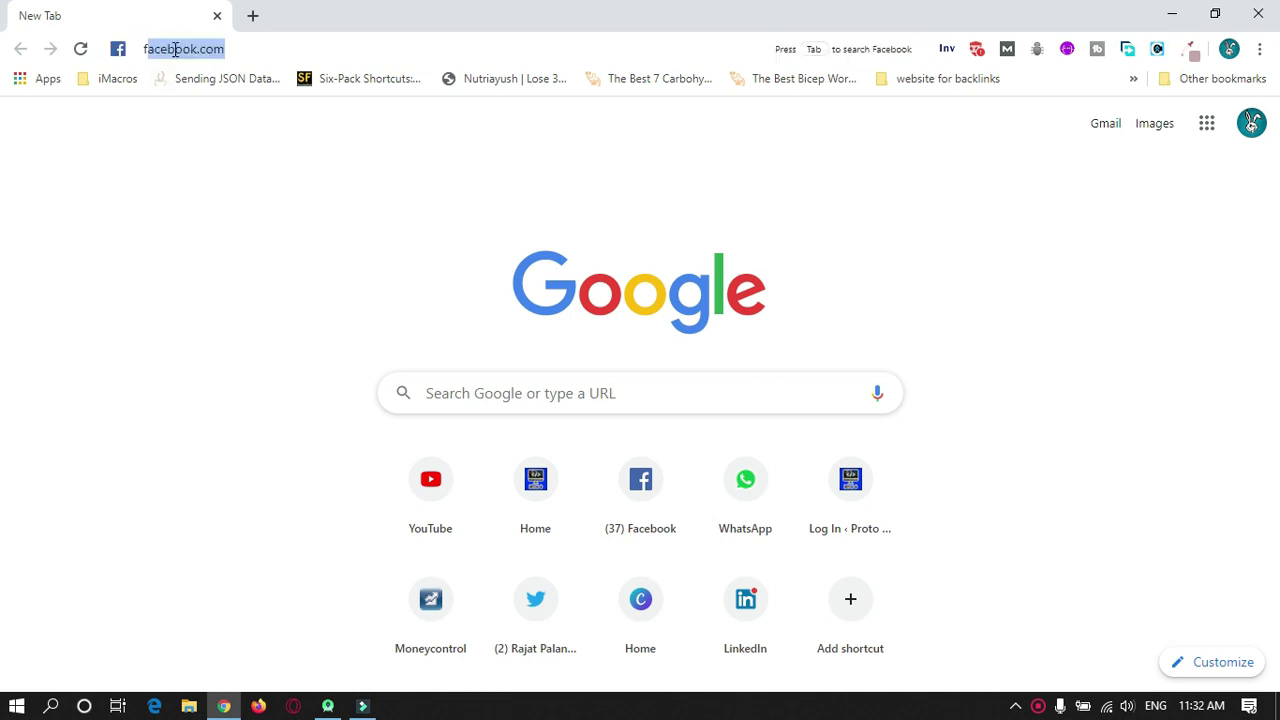
text(ire)
key(Return)
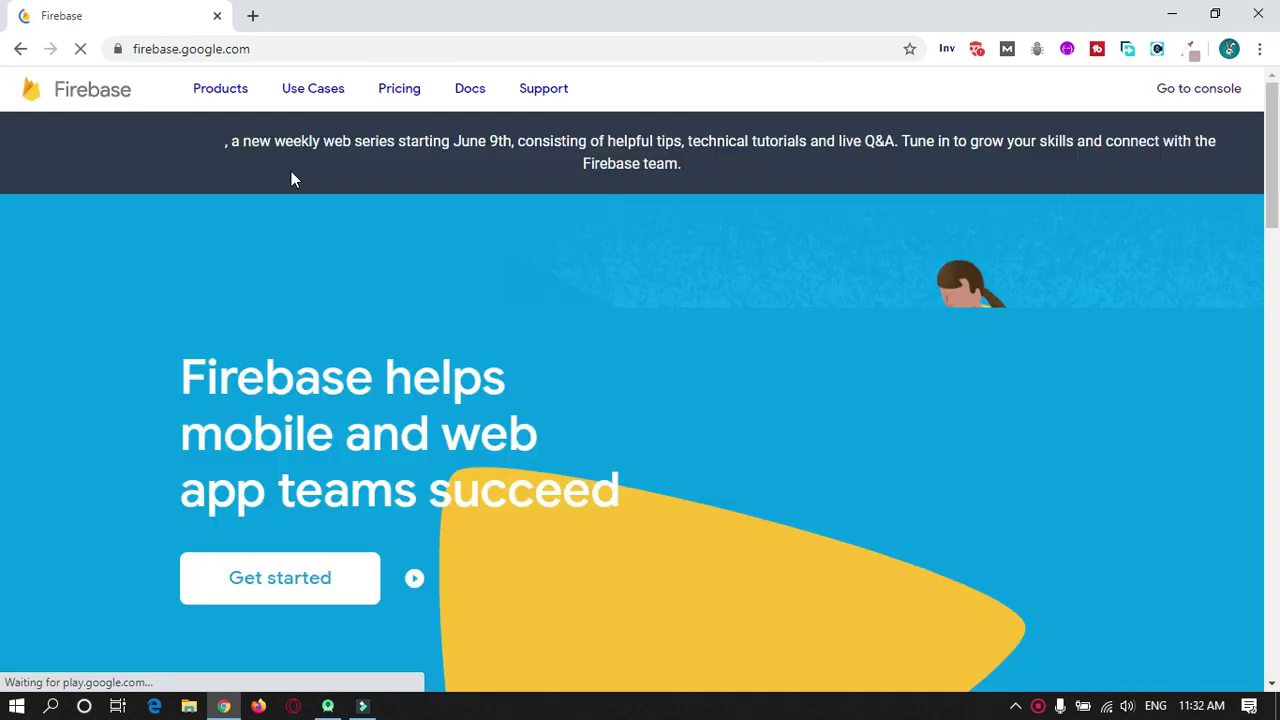
click(1186, 97)
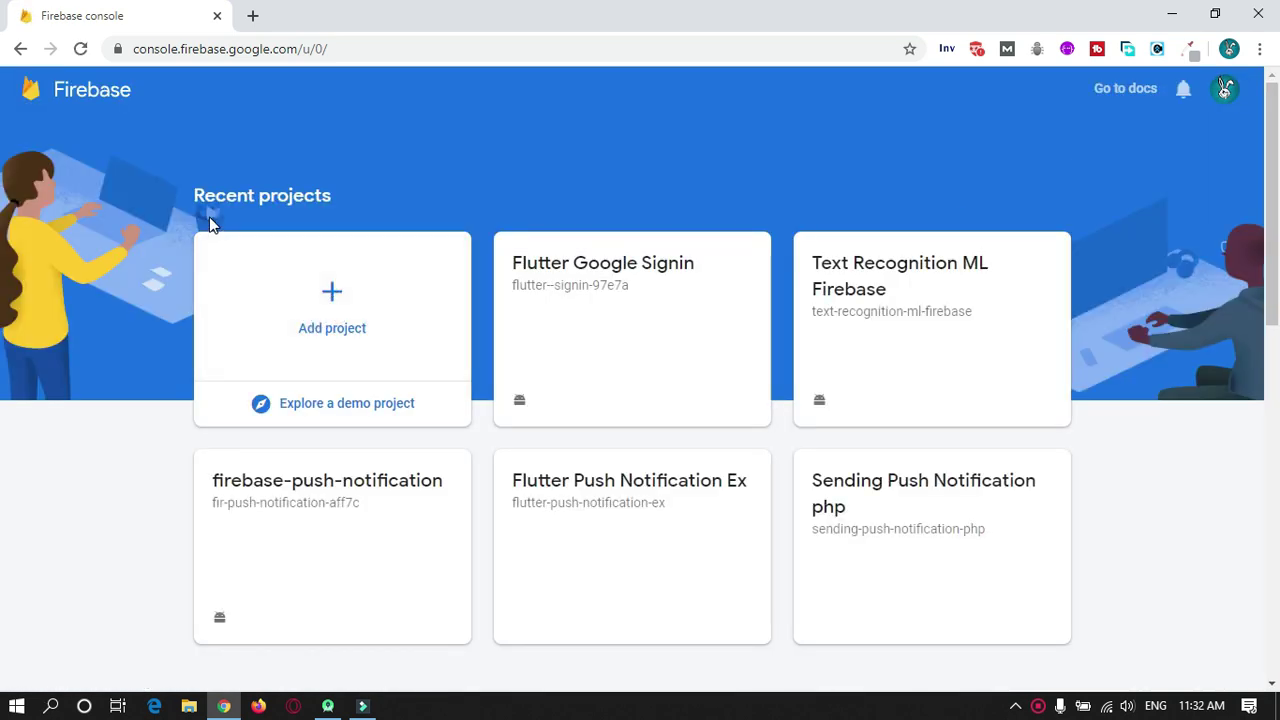
click(343, 292)
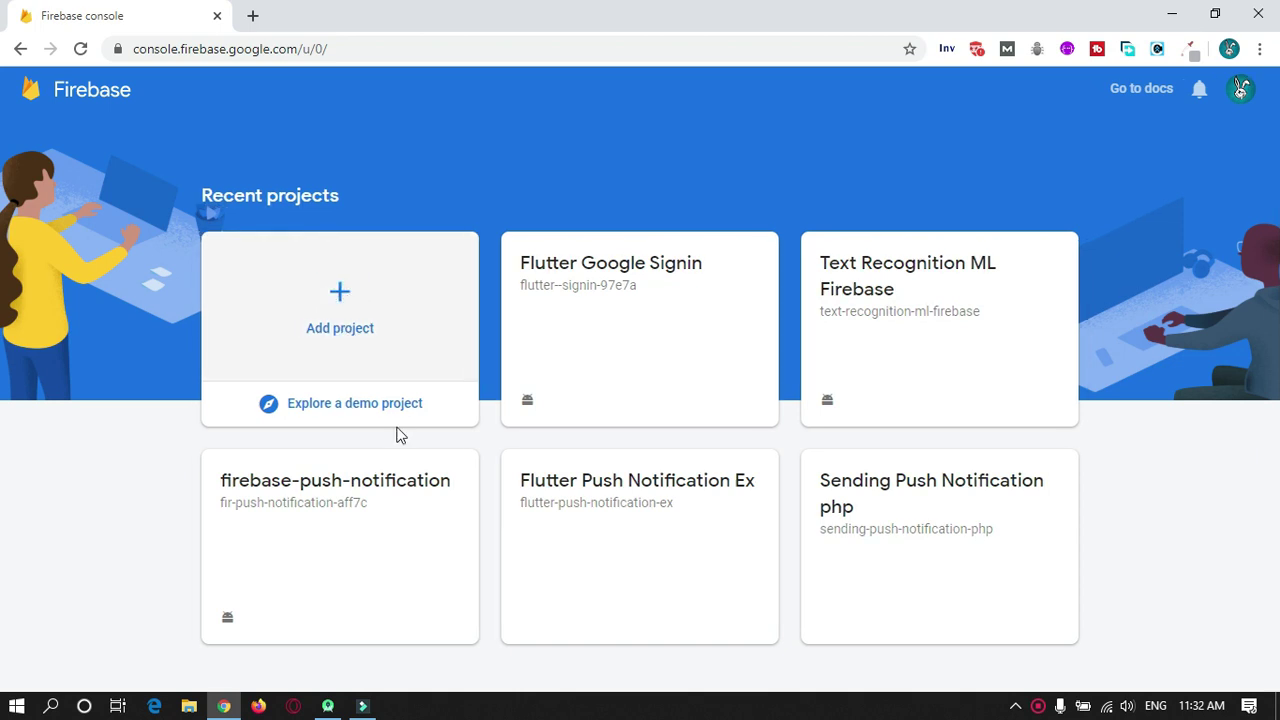
Name the new project 'example' and continue to the Analytics configuration
click(398, 428)
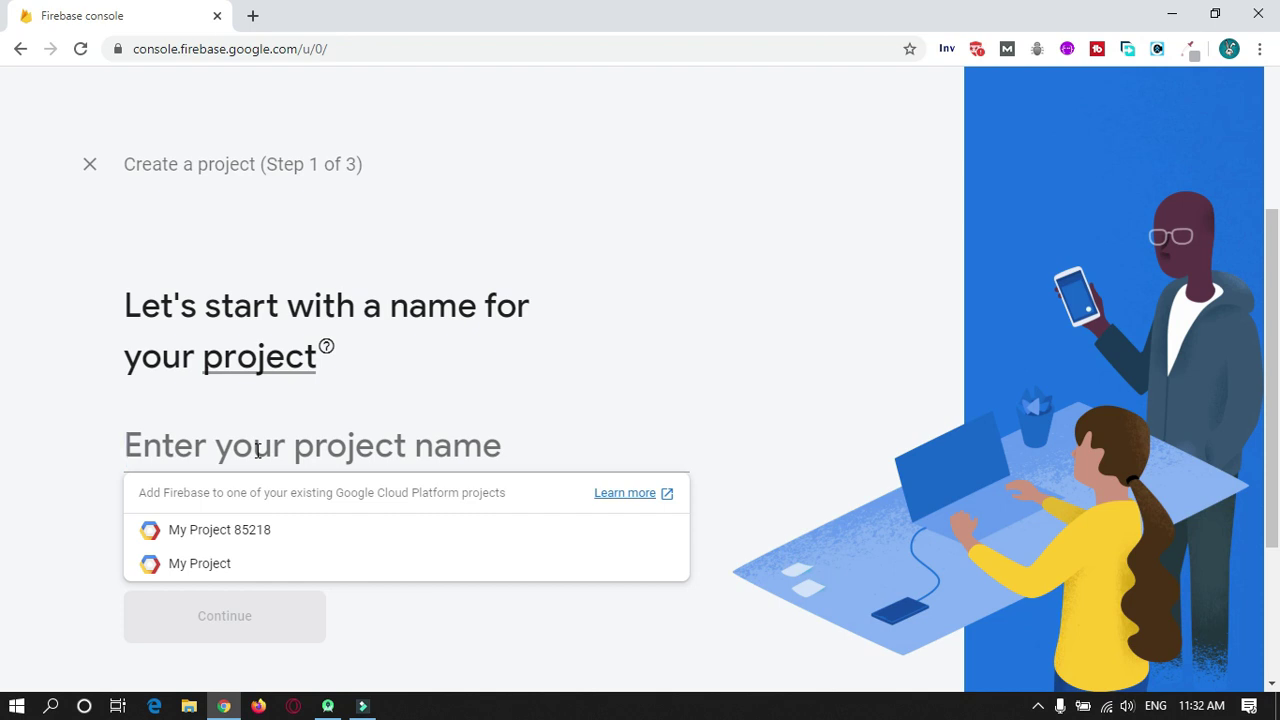
text(example)
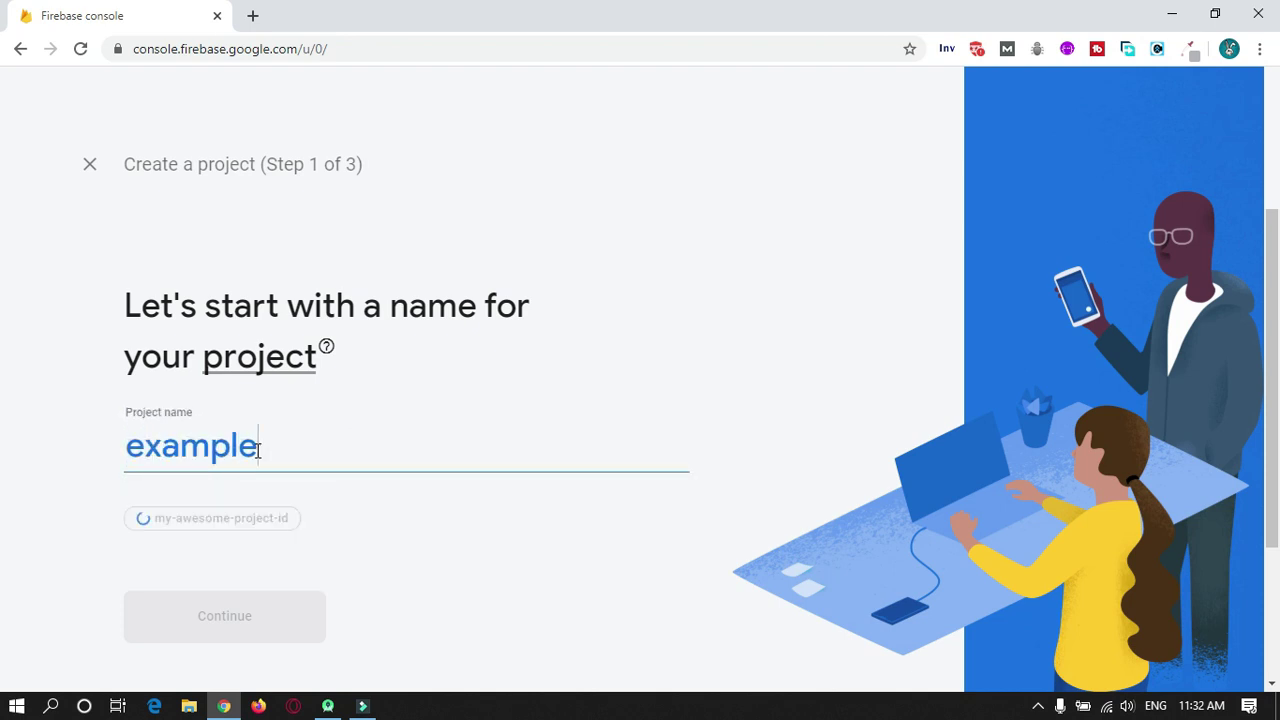
click(229, 624)
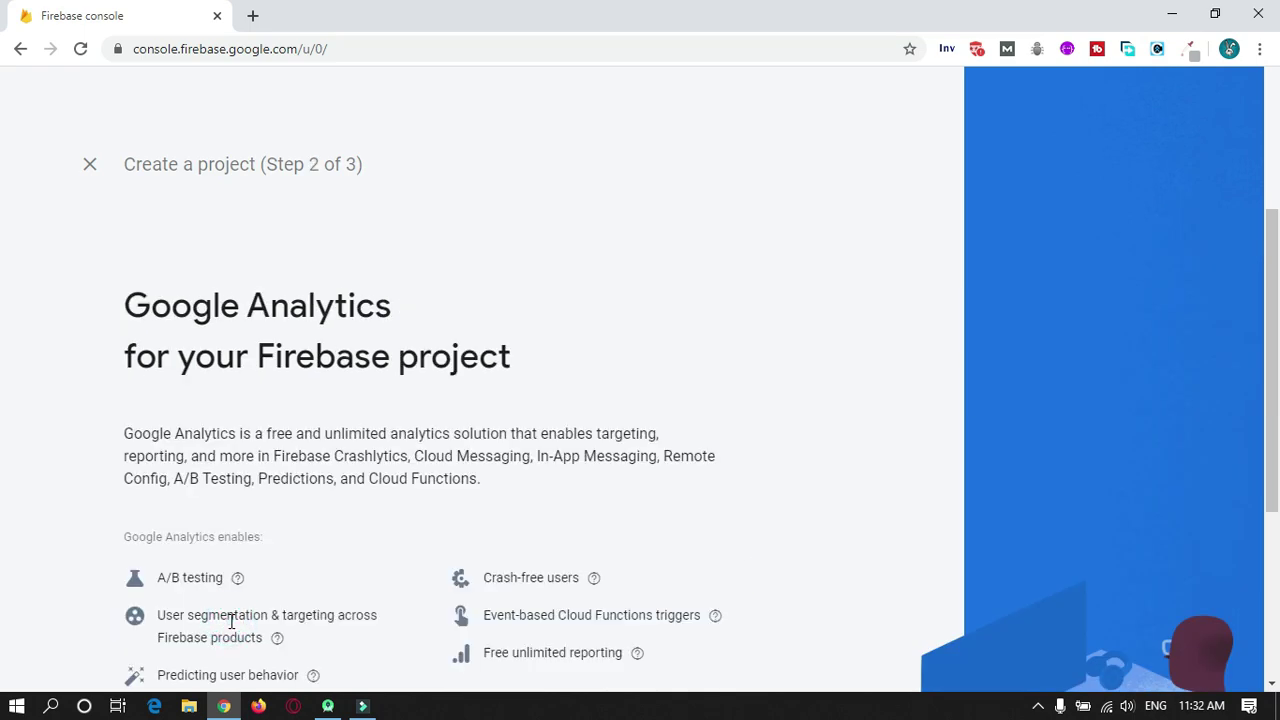
scroll(569, 432, down, 3)
click(691, 606)
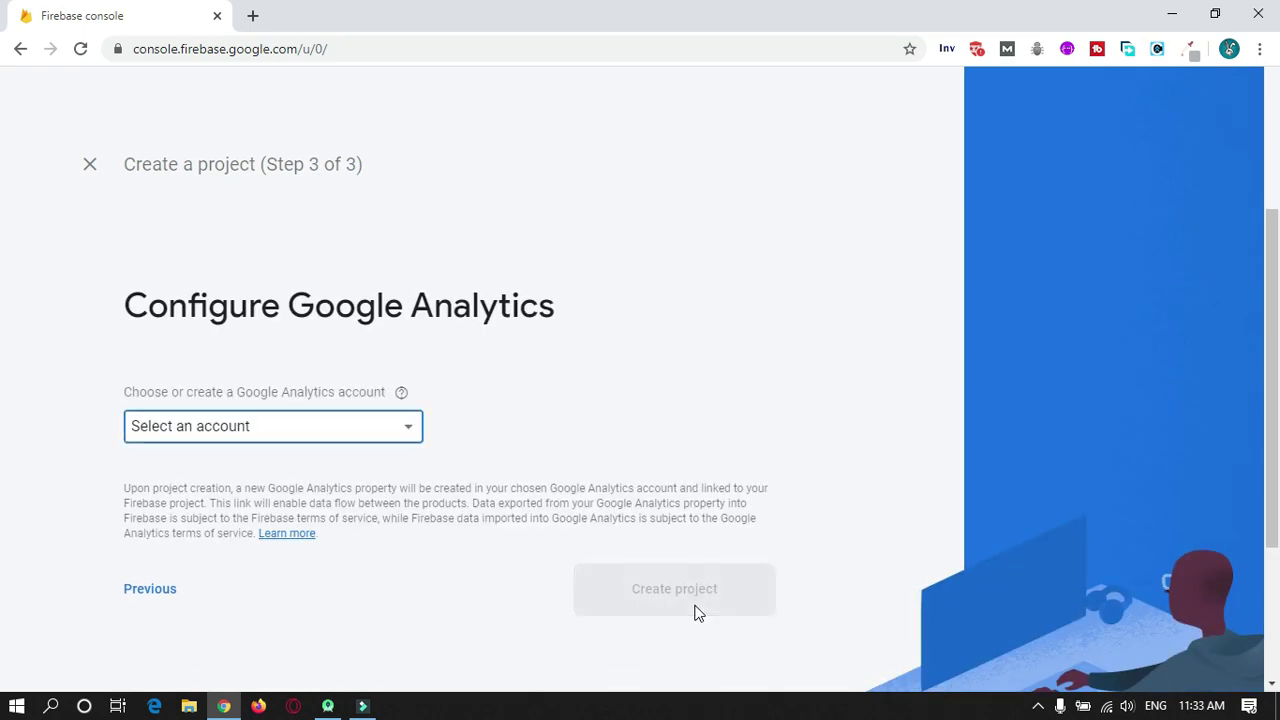
Create a new Analytics account 'example', accept both terms, and create the project
click(308, 422)
click(191, 598)
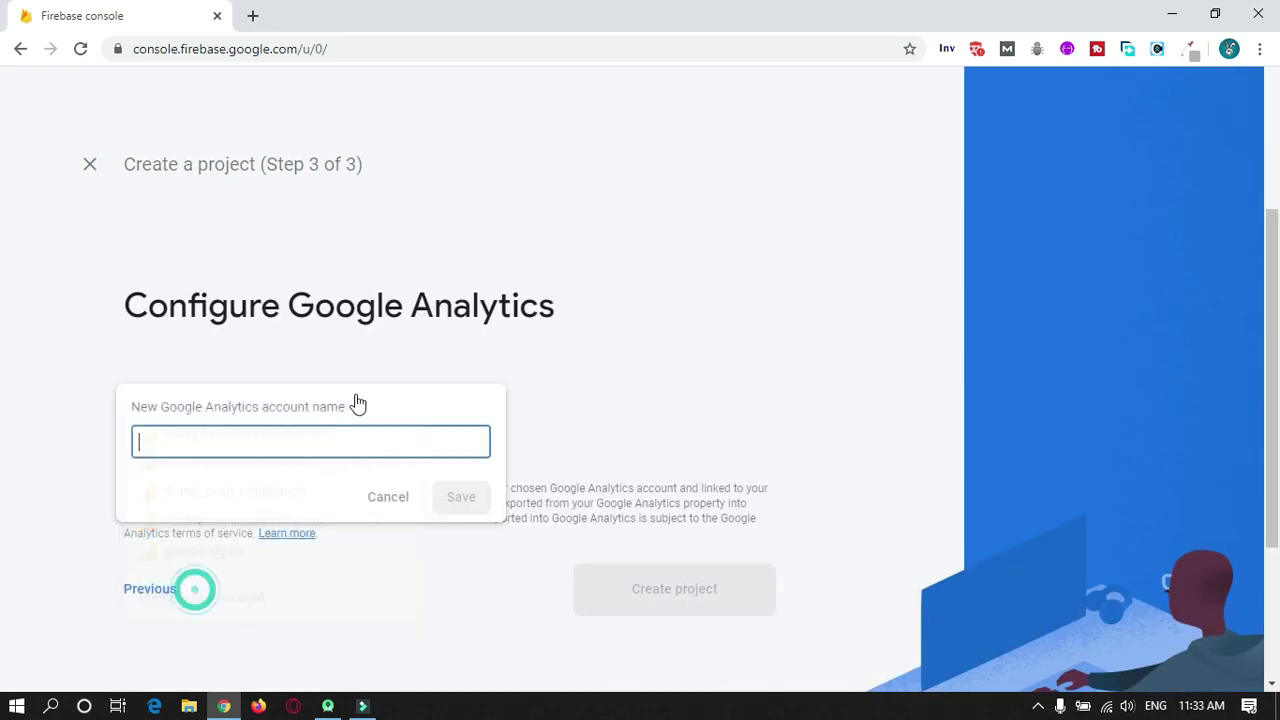
text(example)
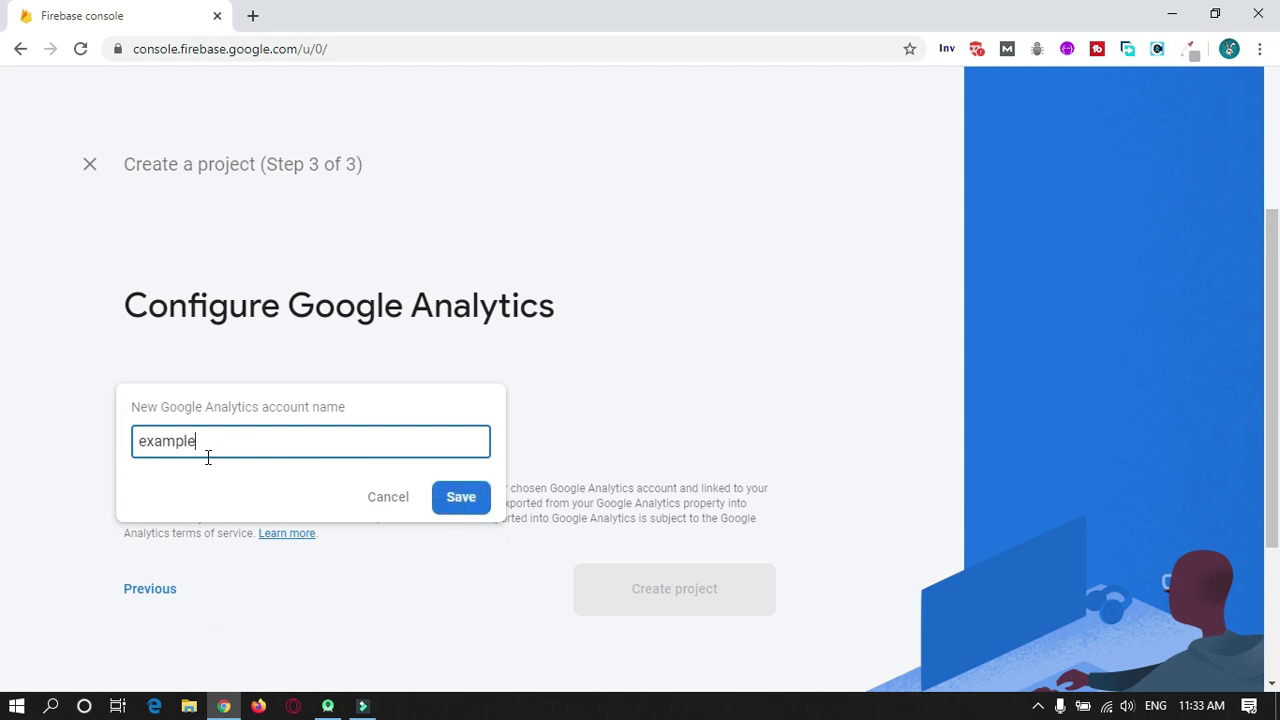
click(485, 498)
scroll(400, 450, down, 4)
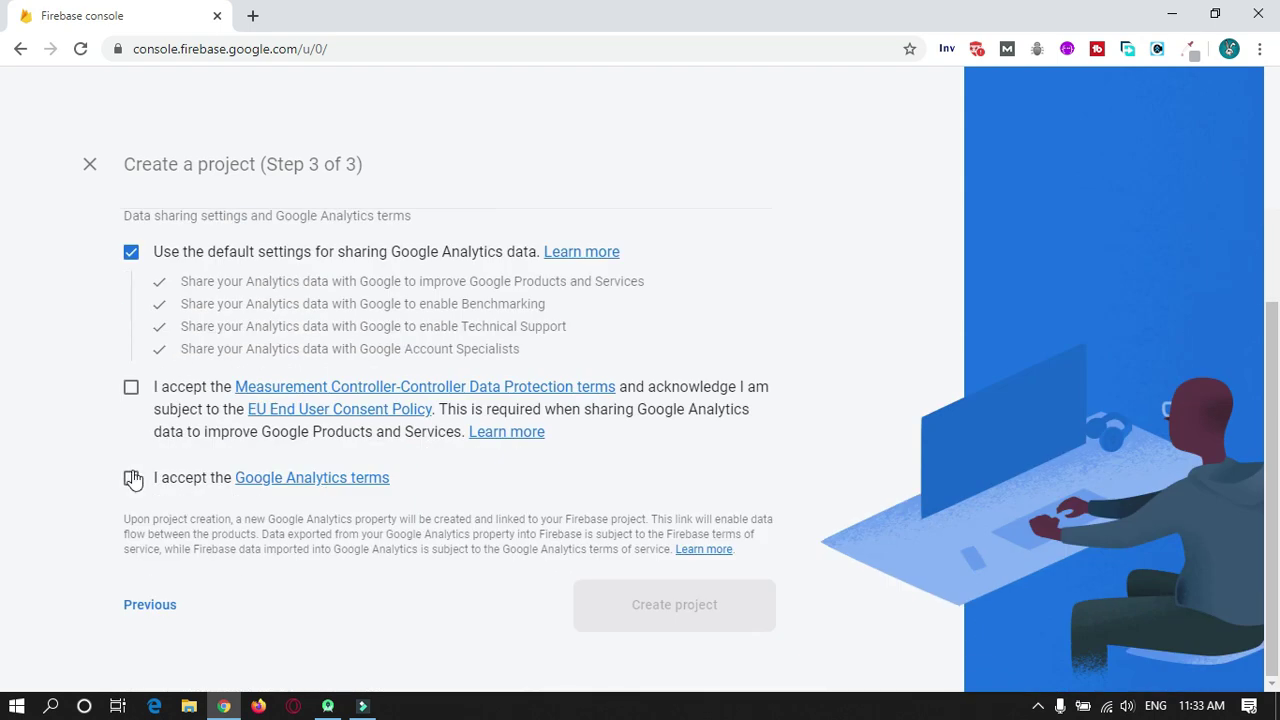
click(131, 388)
click(132, 478)
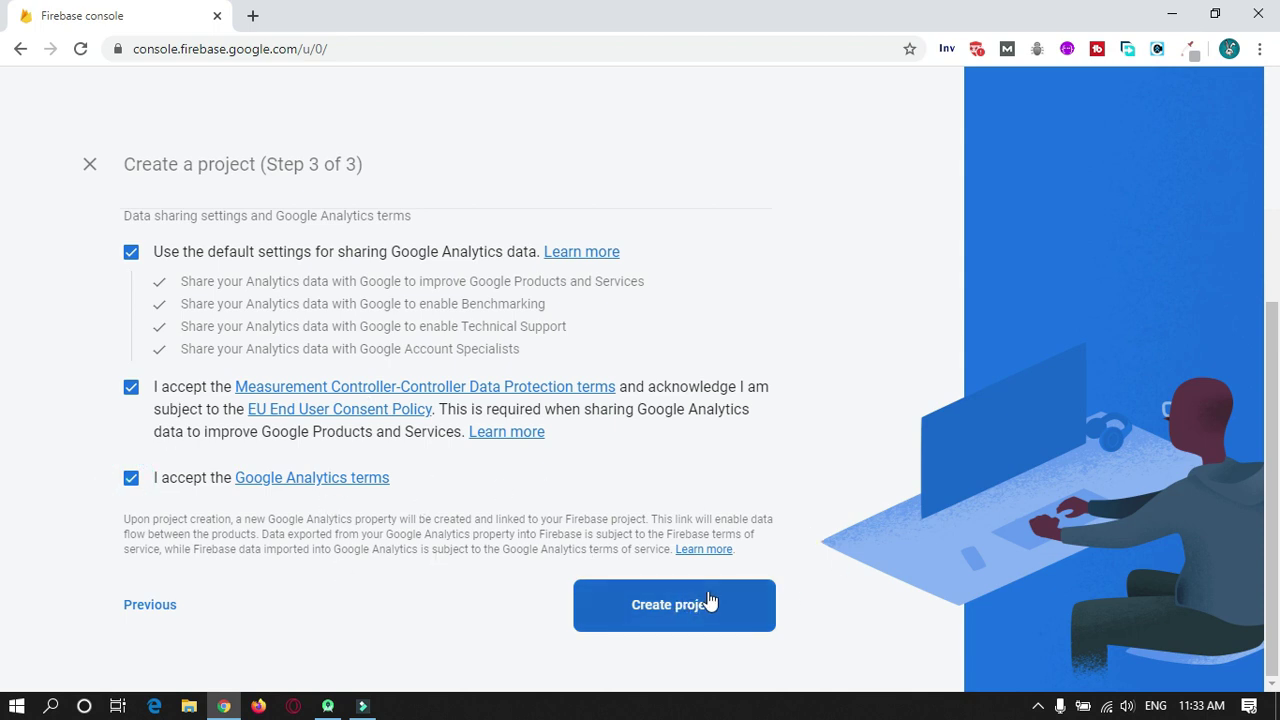
click(708, 600)
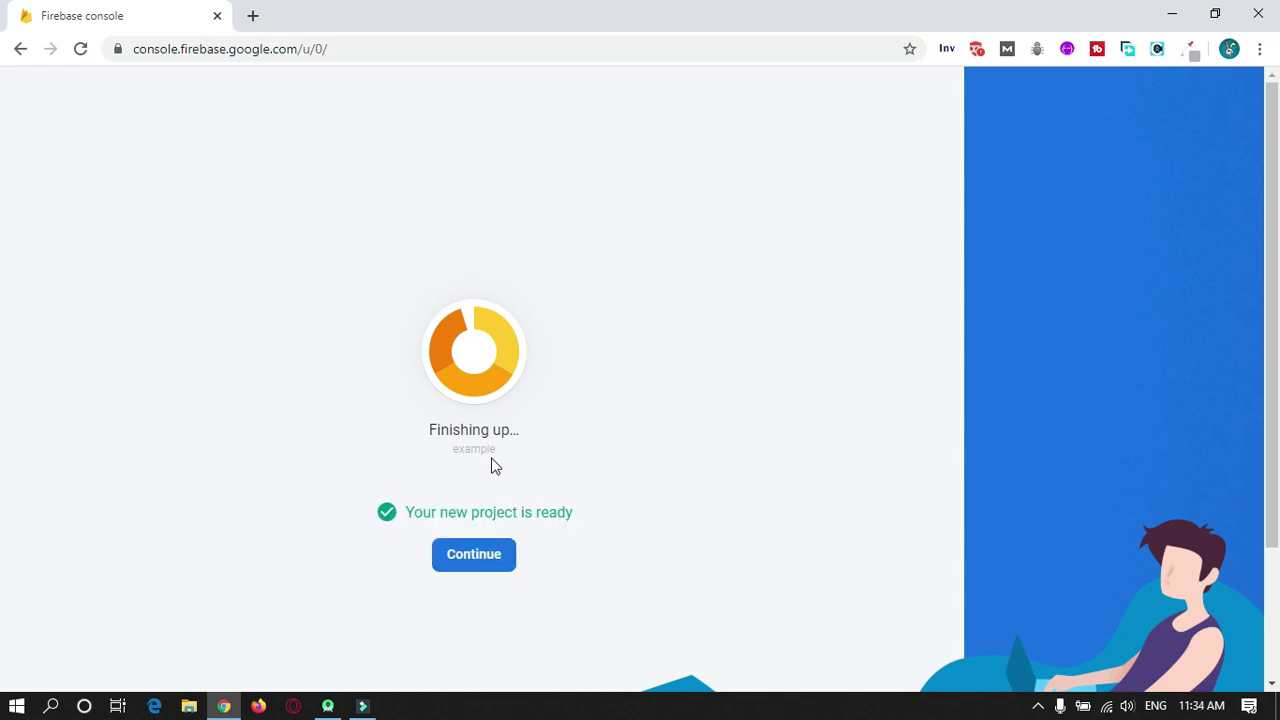
Continue past the ready project and open the example project's overview from All Firebase projects
click(474, 555)
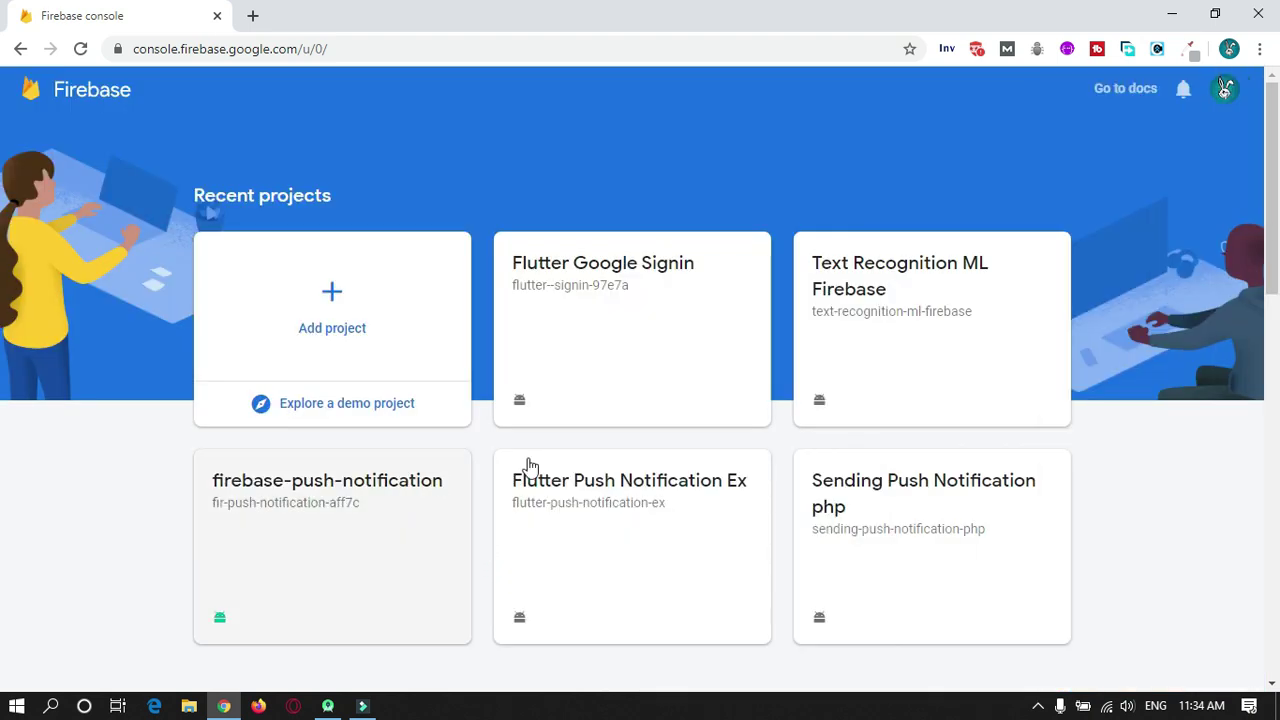
scroll(646, 456, down, 5)
click(284, 326)
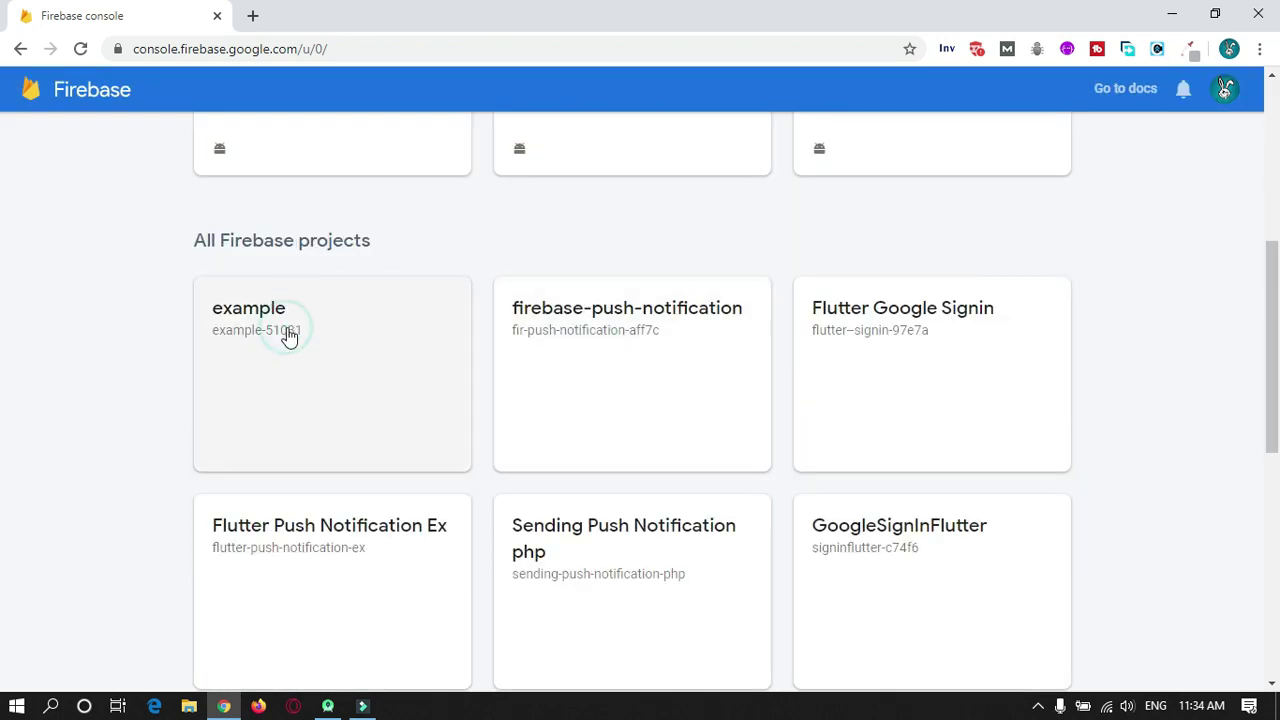
click(279, 382)
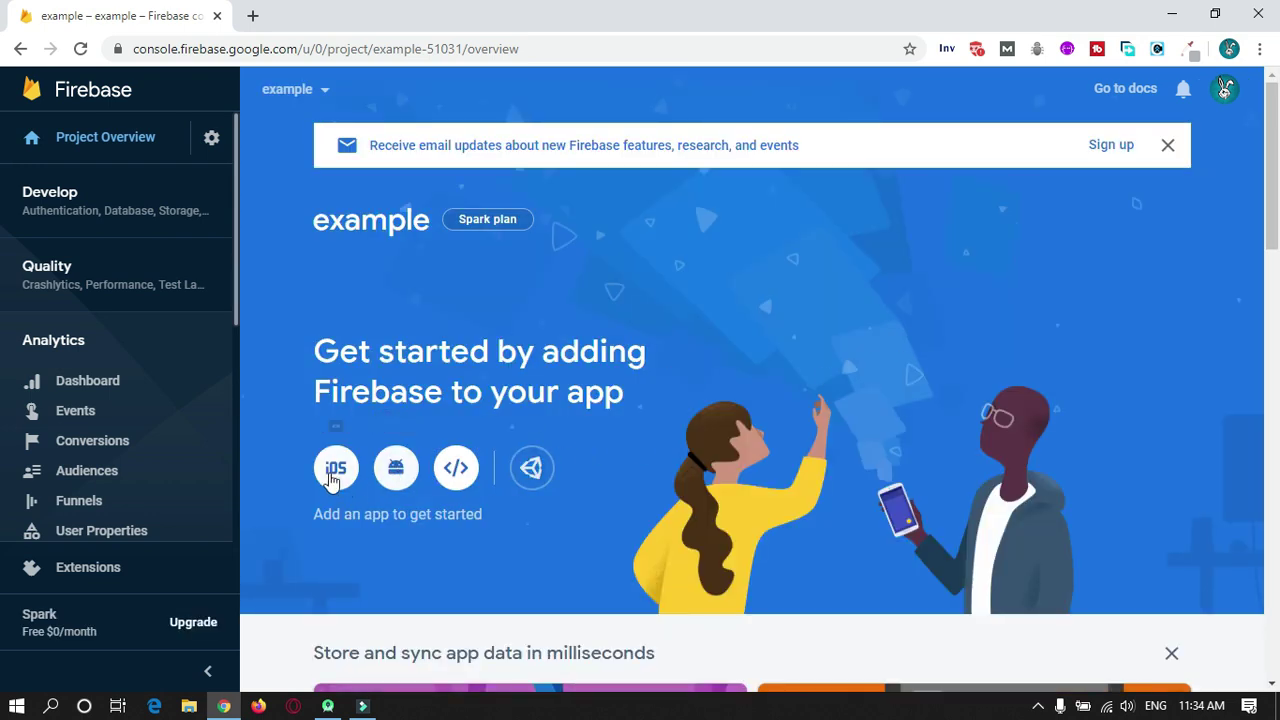
Add an Android app with package name com.example.sha1 and focus the debug SHA-1 field
click(396, 470)
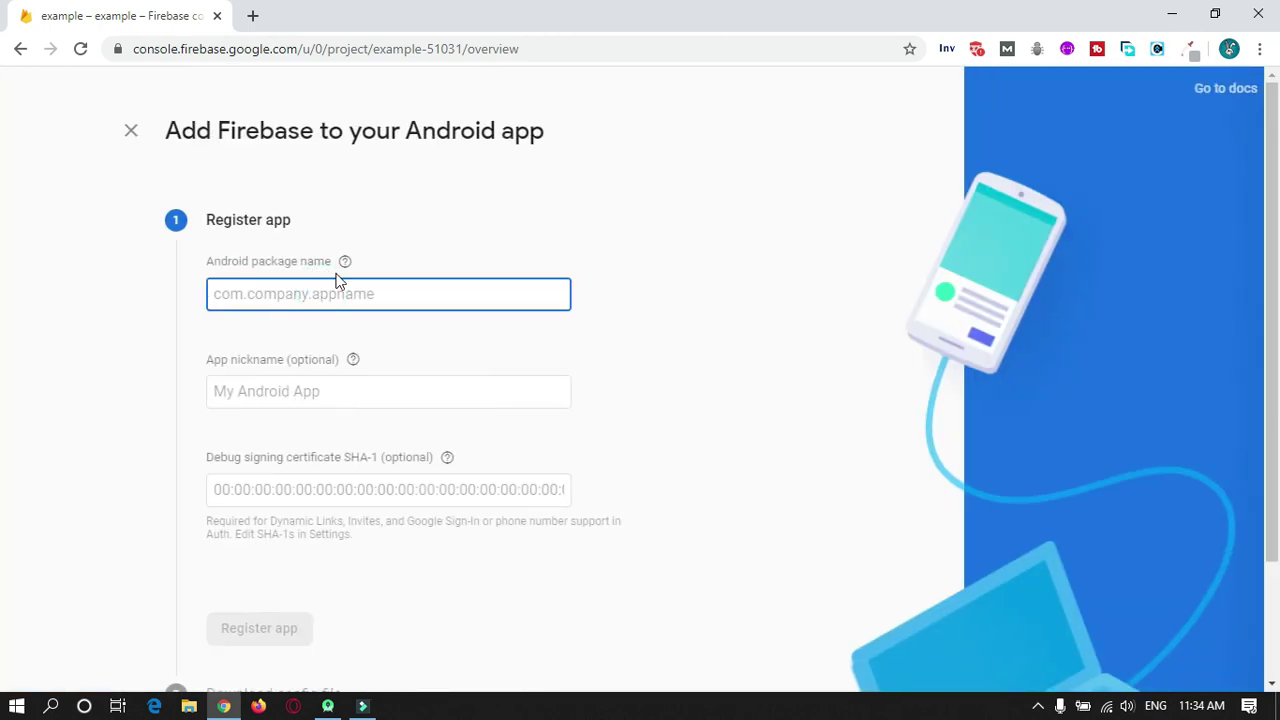
text(com.)
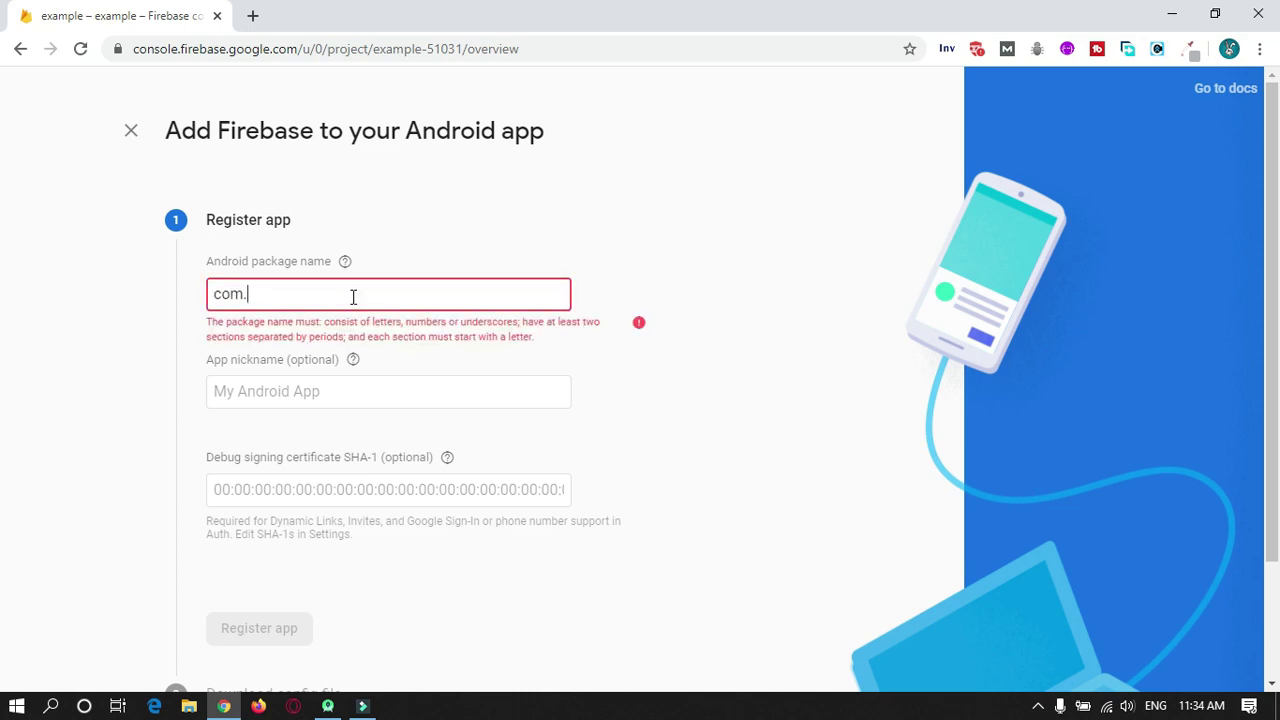
text(example)
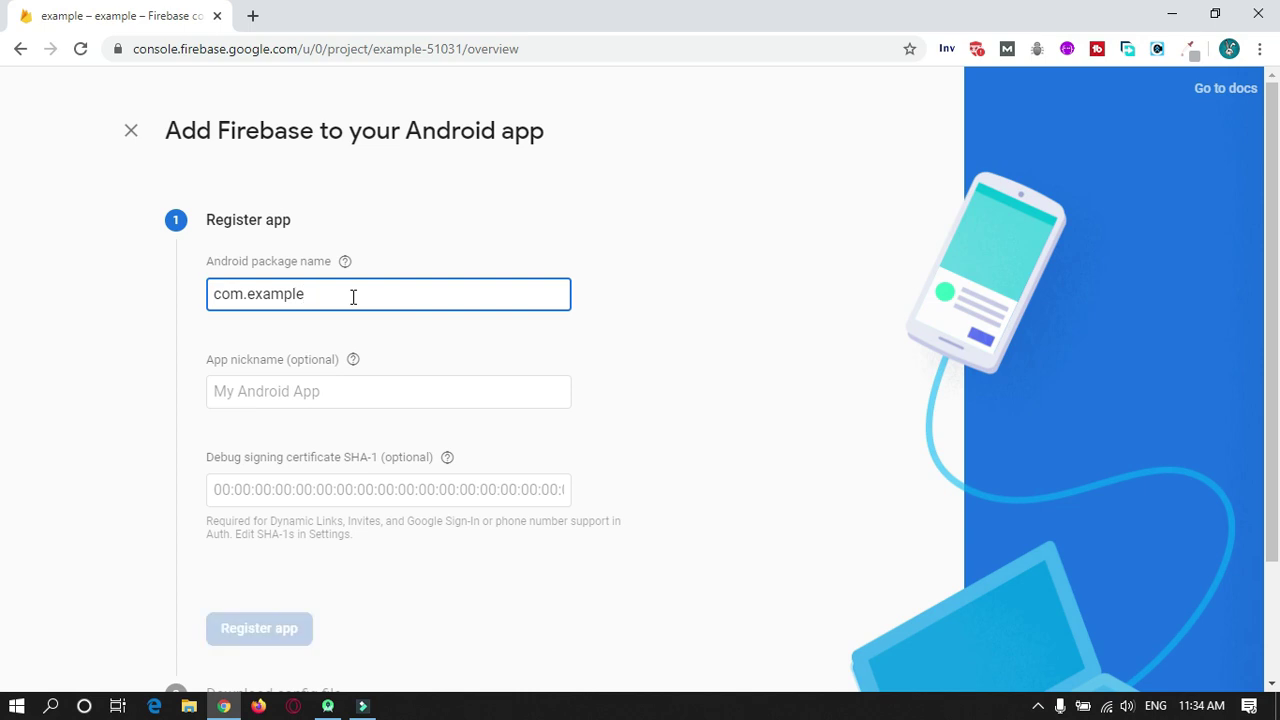
text(.)
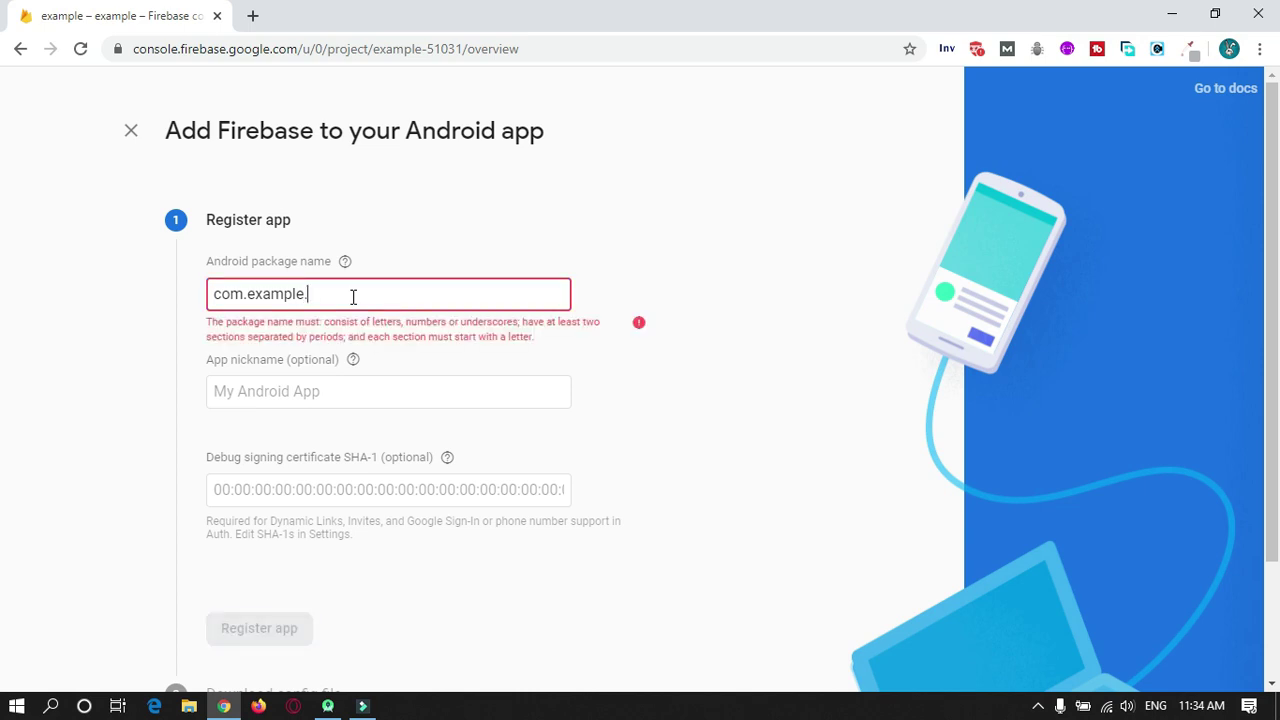
text(sha)
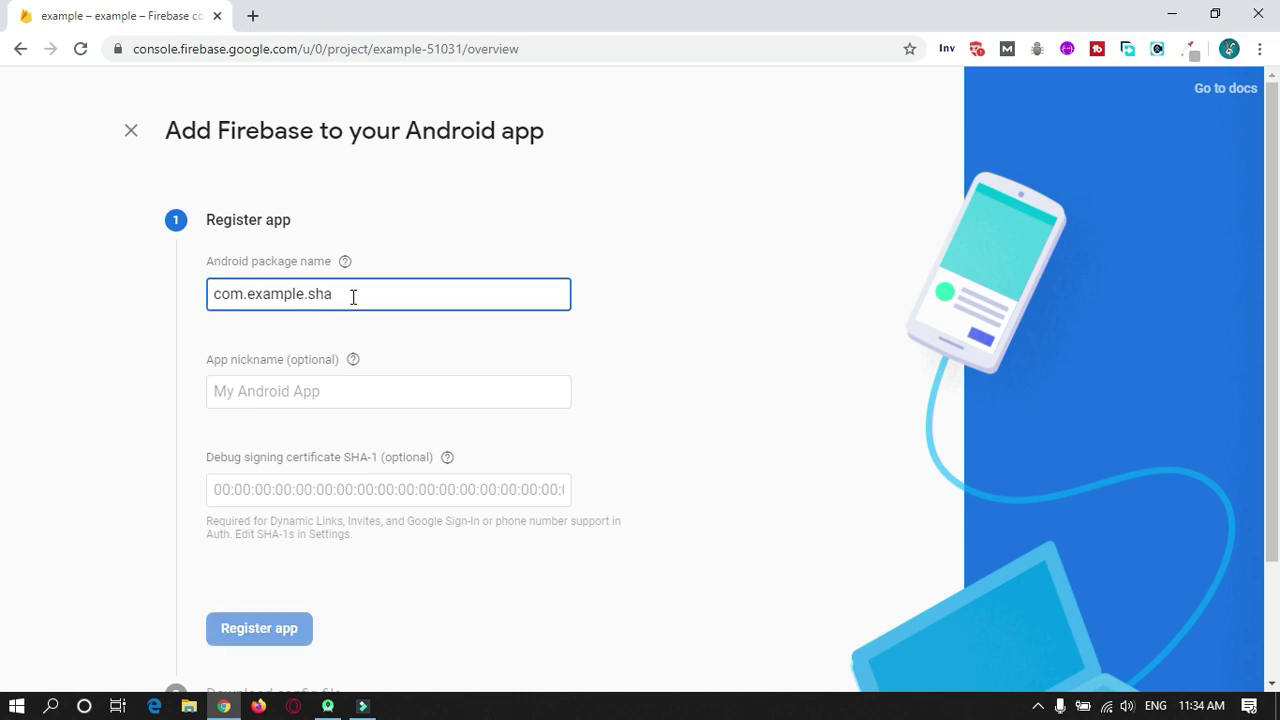
text(1)
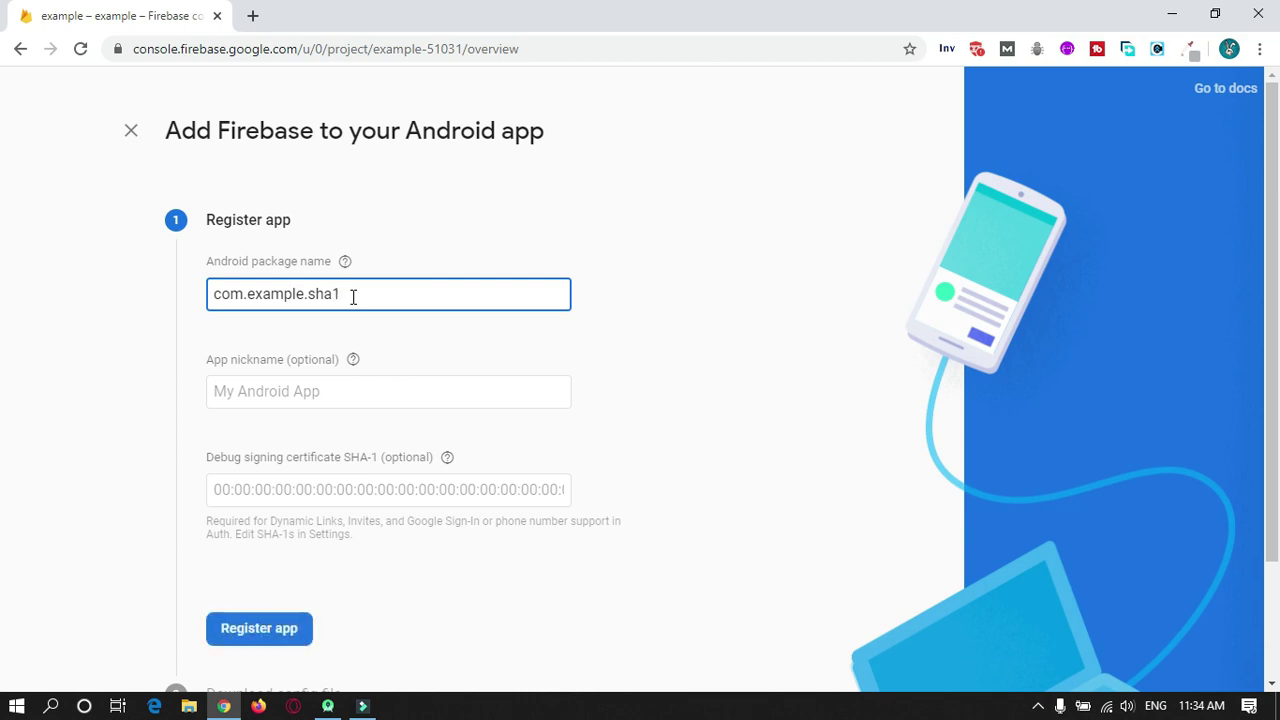
click(250, 489)
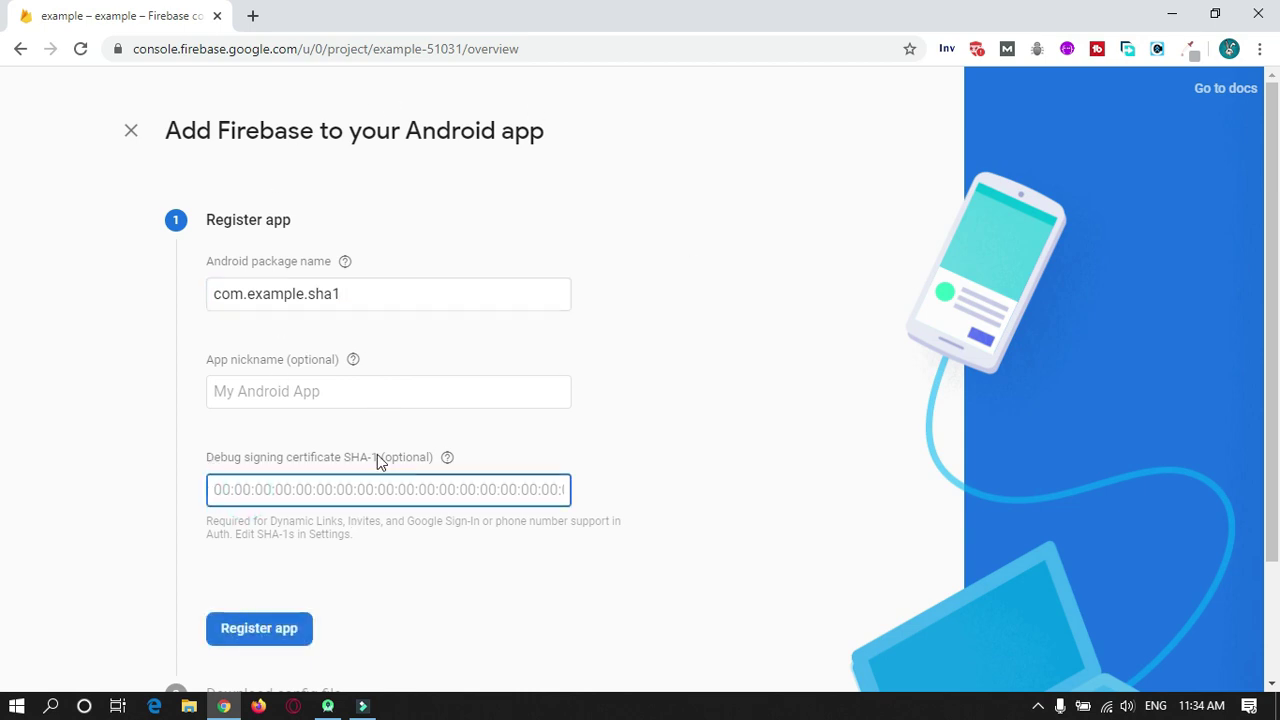
drag(377, 457, 359, 459)
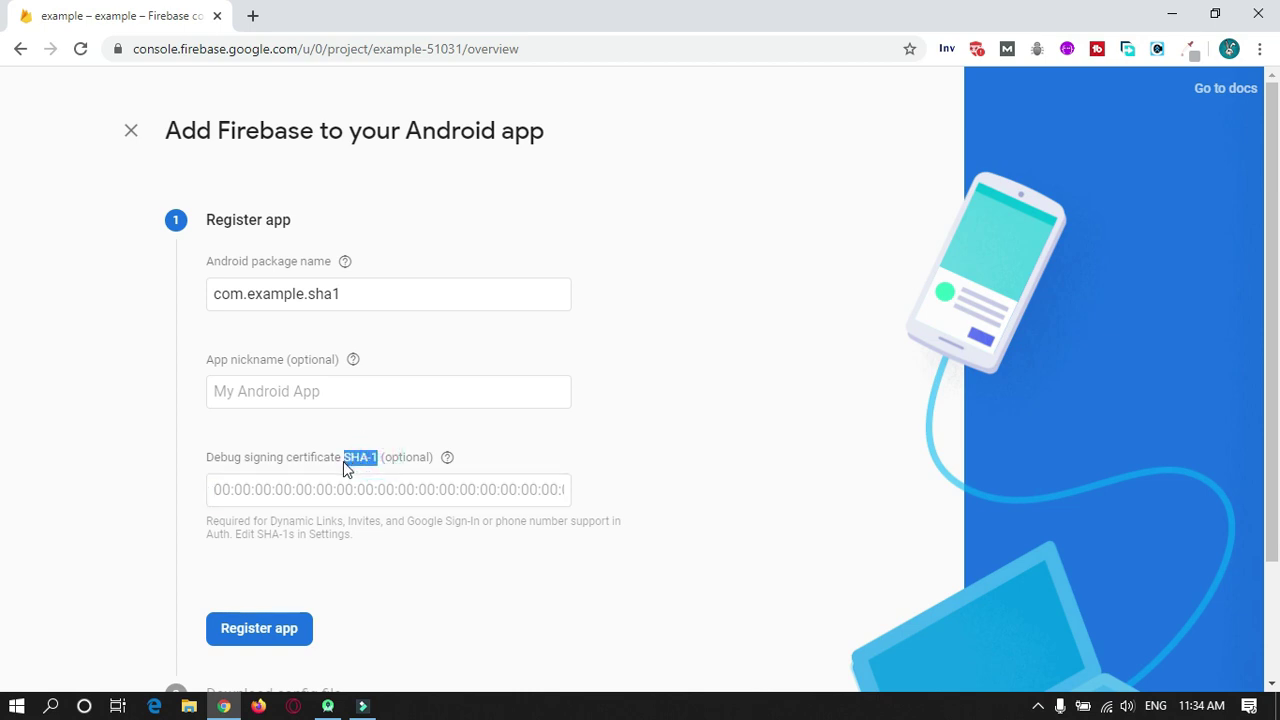
click(362, 492)
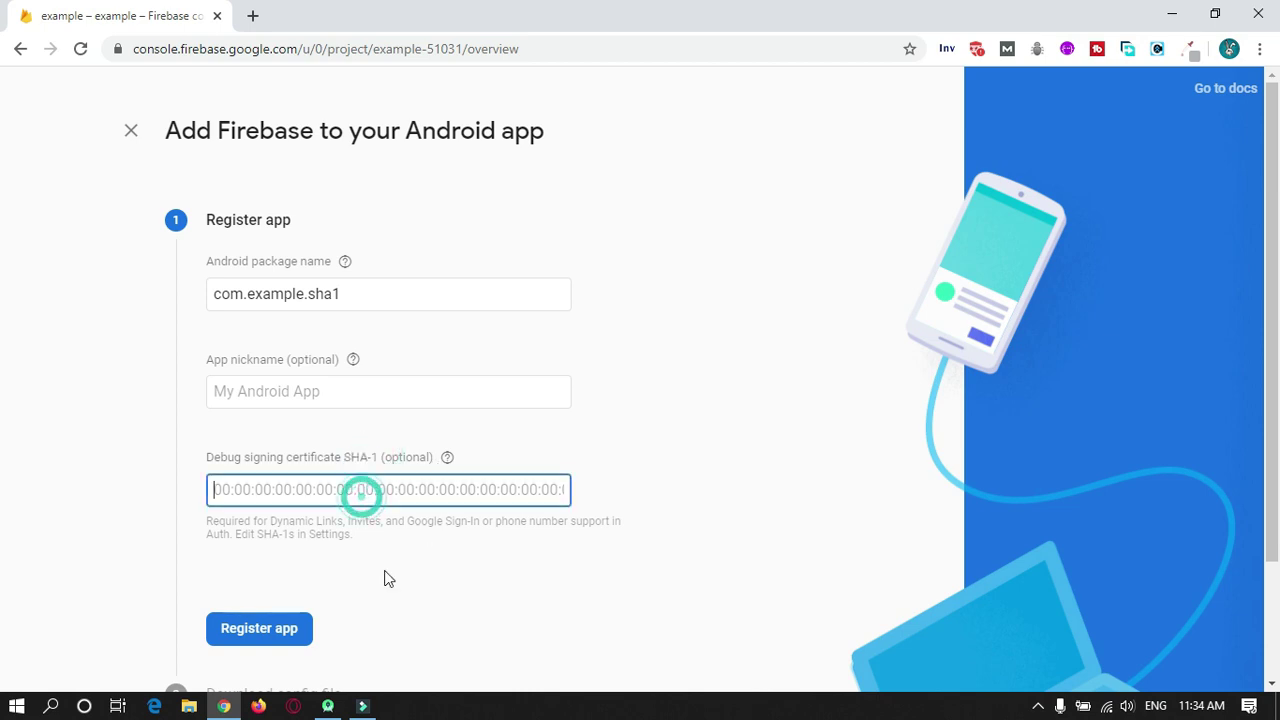
Search 'cmd' and launch Command Prompt as administrator, approving the UAC prompt
click(60, 707)
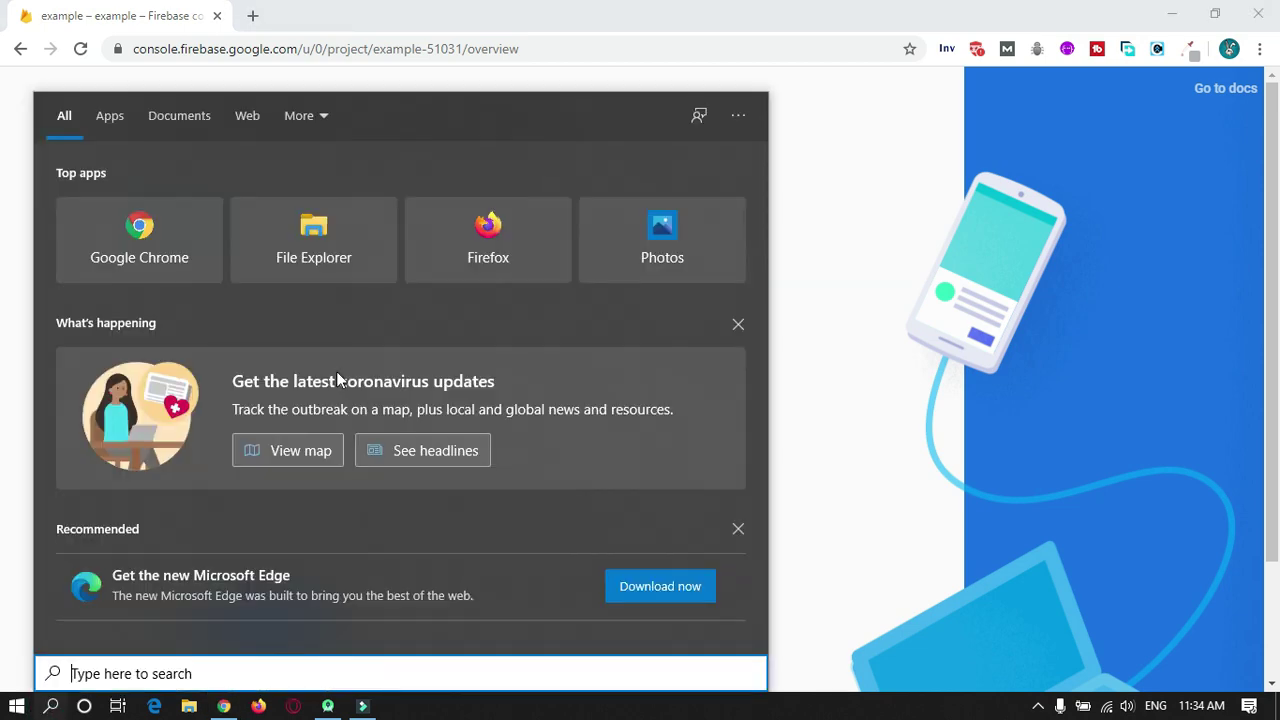
text(cmd)
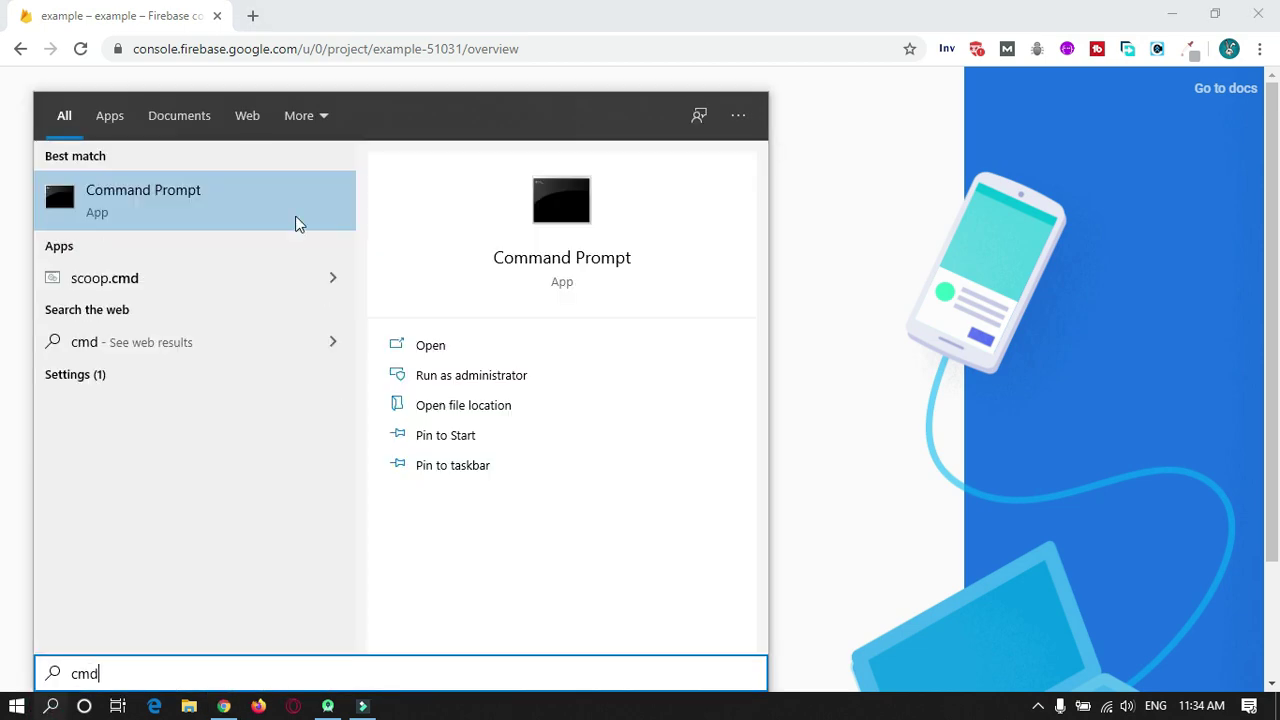
right_click(140, 197)
click(222, 207)
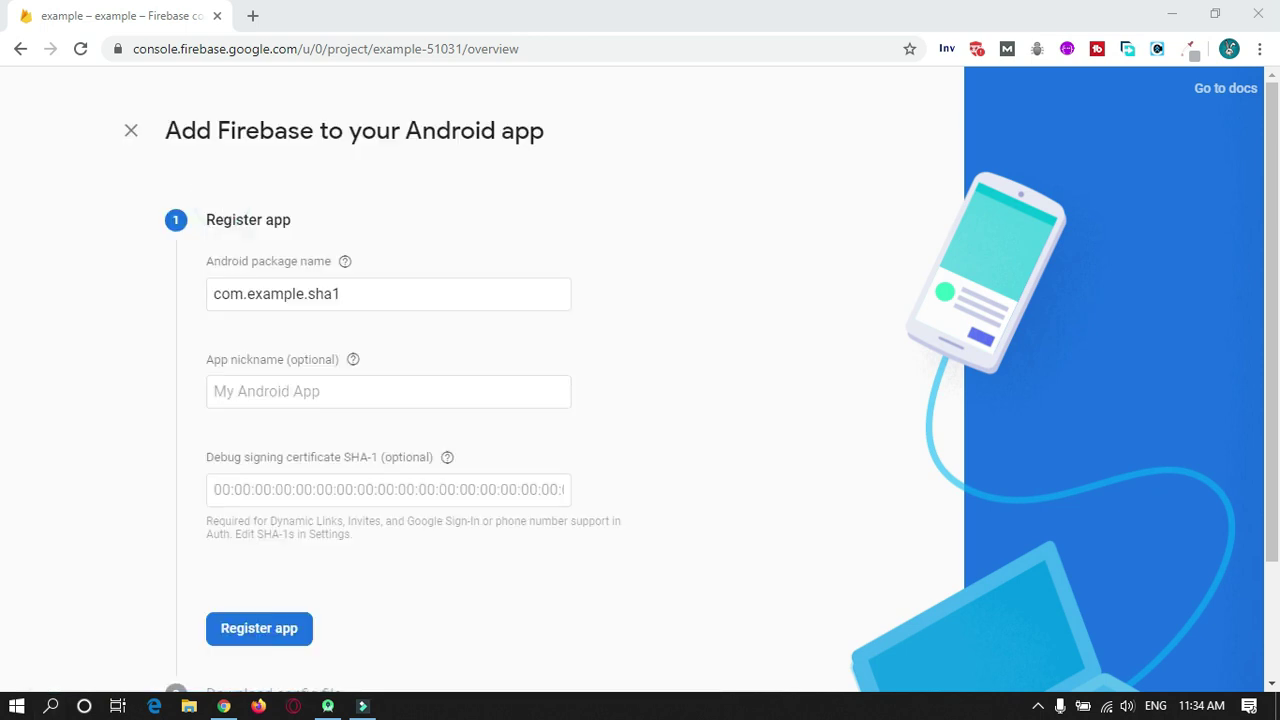
click(568, 474)
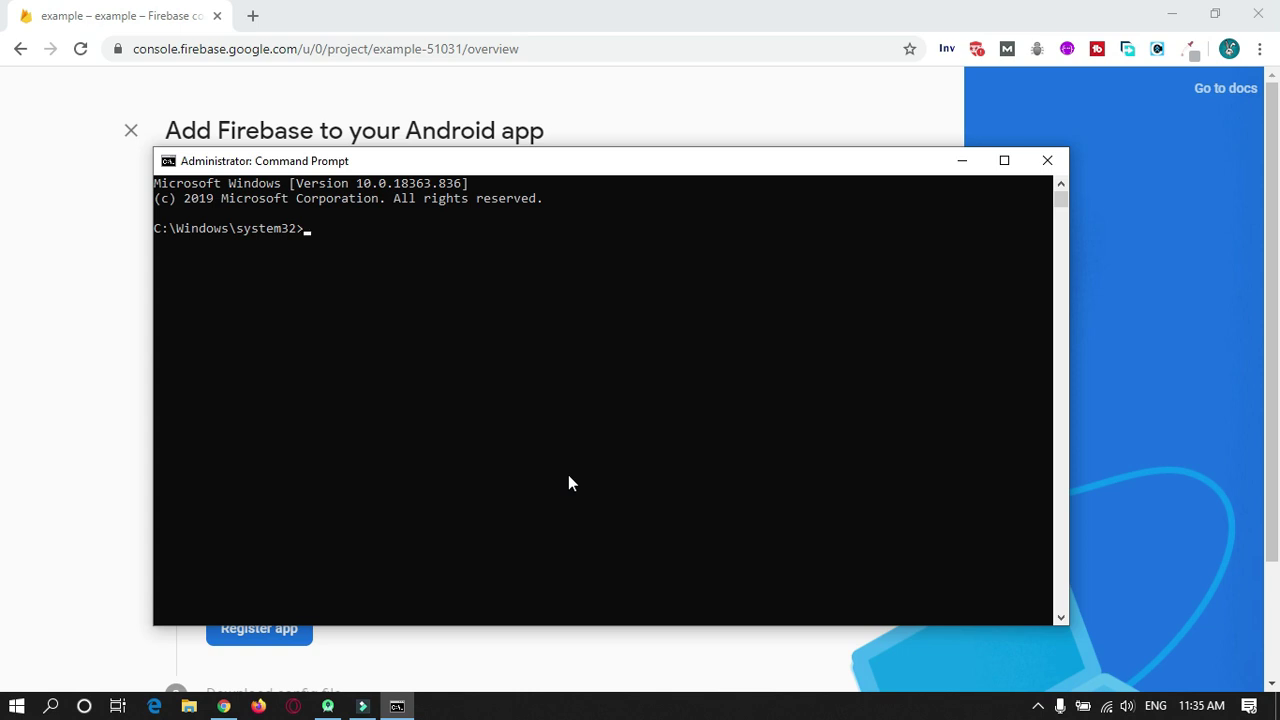
Run keytool -expertcert -v -alias androiddebugkey -keystore %USERPROFILE%/.android/debug.keystore
text(ke)
text(ytoo)
text(expert)
text(ce)
text(v)
text(alia)
text( androiddebugke)
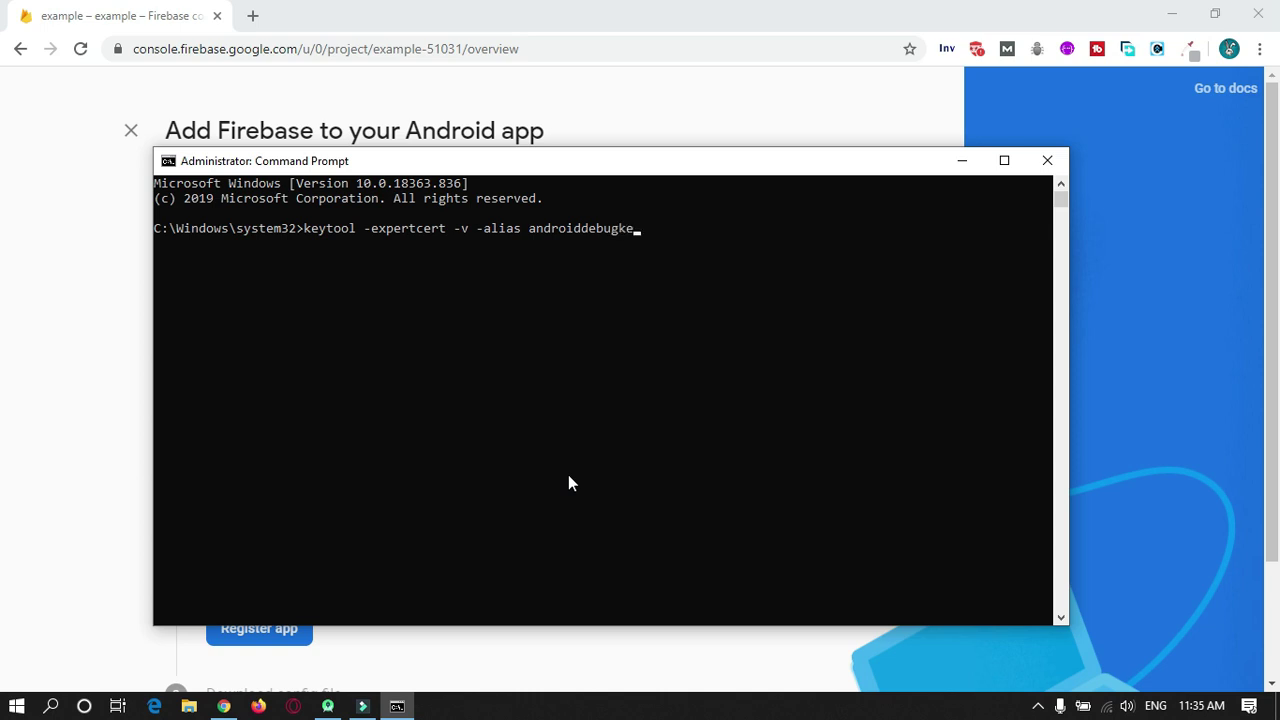
text(y)
text( -k)
text(ystore)
text( %USERPROFILE%)
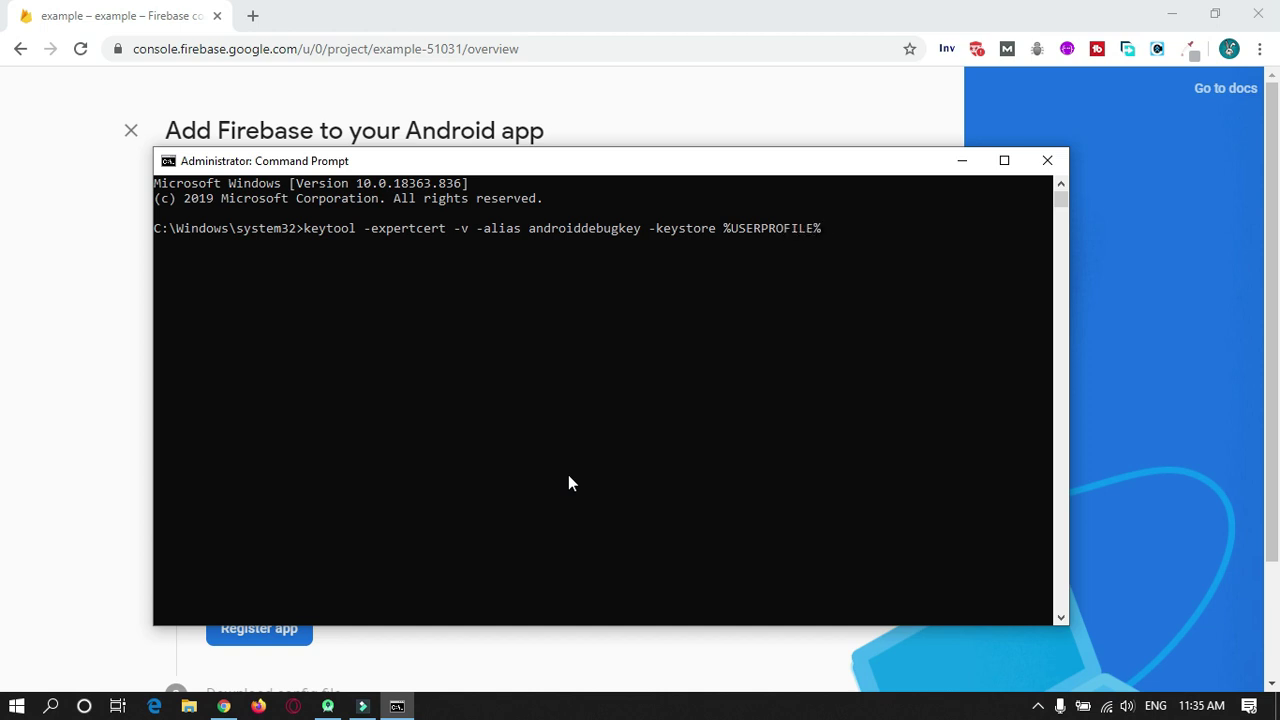
text(.andrid)
key(BackSpace)
key(BackSpace)
text(oid/)
text(de)
text(bug.ket)
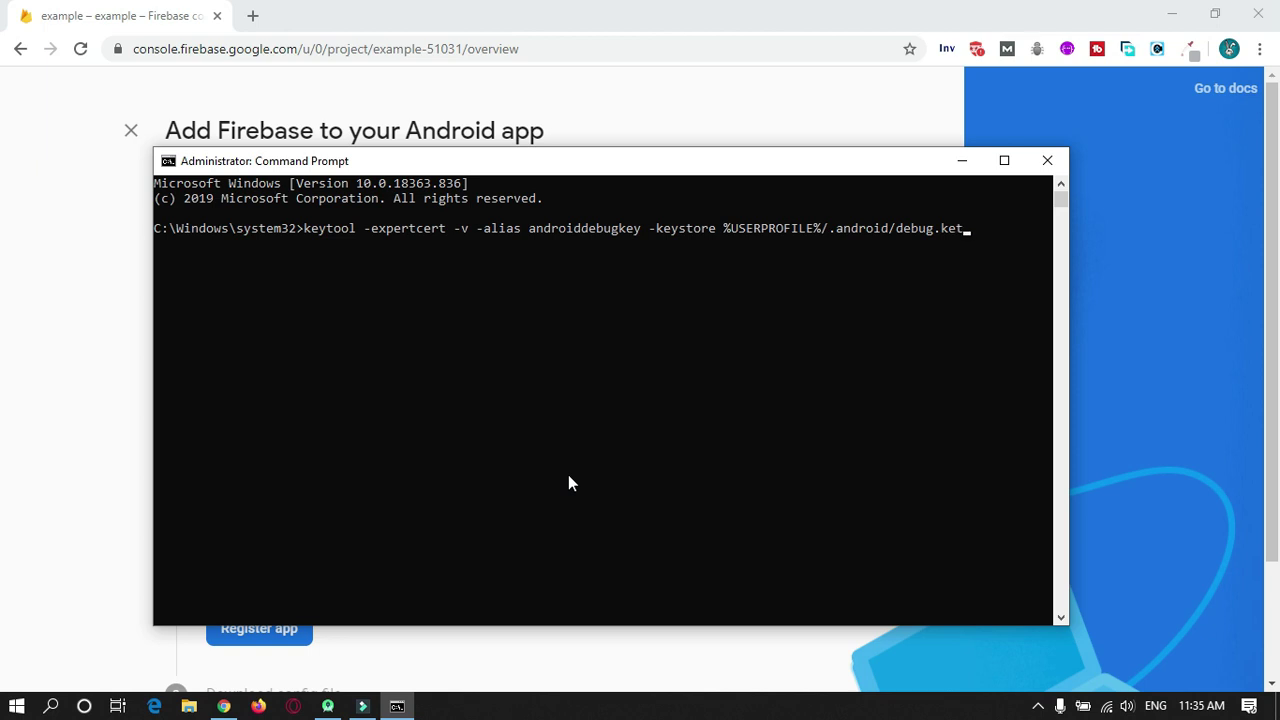
key(BackSpace)
text(ystore)
key(Return)
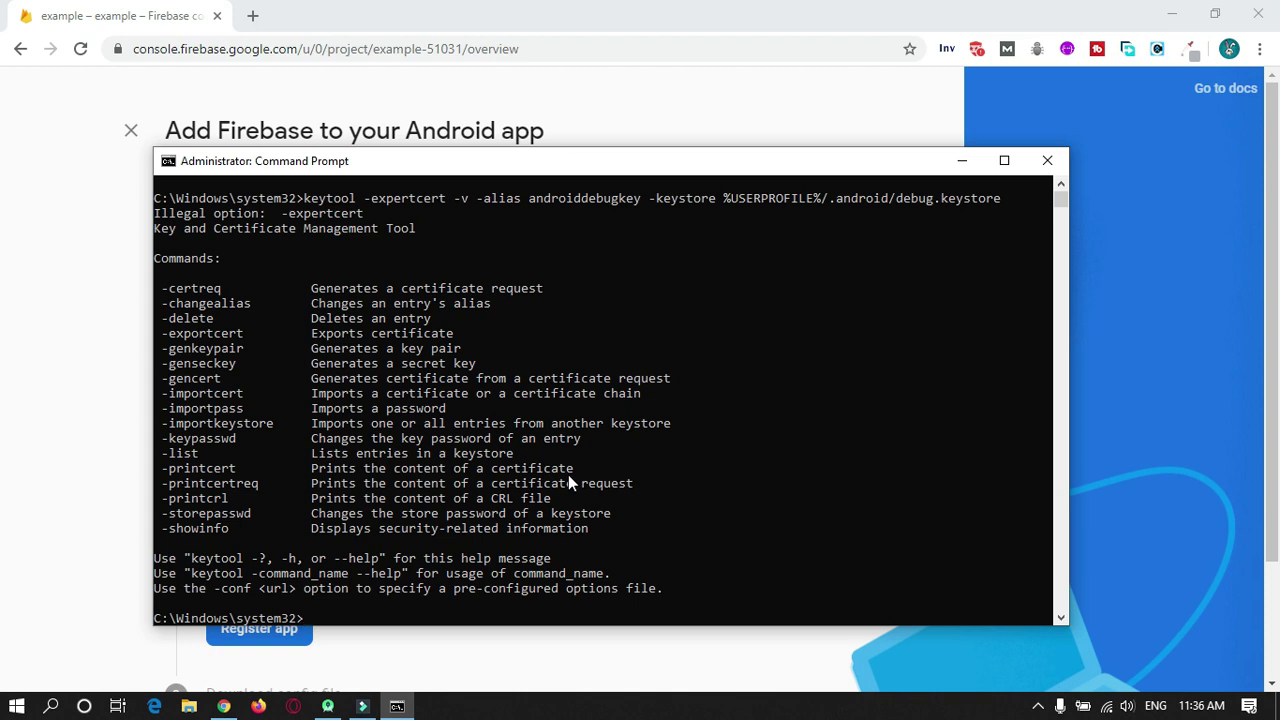
Rerun the keytool command with -expertcert corrected to -exportcert and enter the keystore password
key(Up)
key(Left)
key(Left)
key(Left)
key(Left)
key(Left)
key(Left)
key(Left)
key(Left)
key(Left)
key(Left)
key(Left)
key(Left)
key(Left)
key(Left)
key(Left)
key(Left)
key(Left)
key(Left)
key(Right)
key(Right)
key(BackSpace)
text(o)
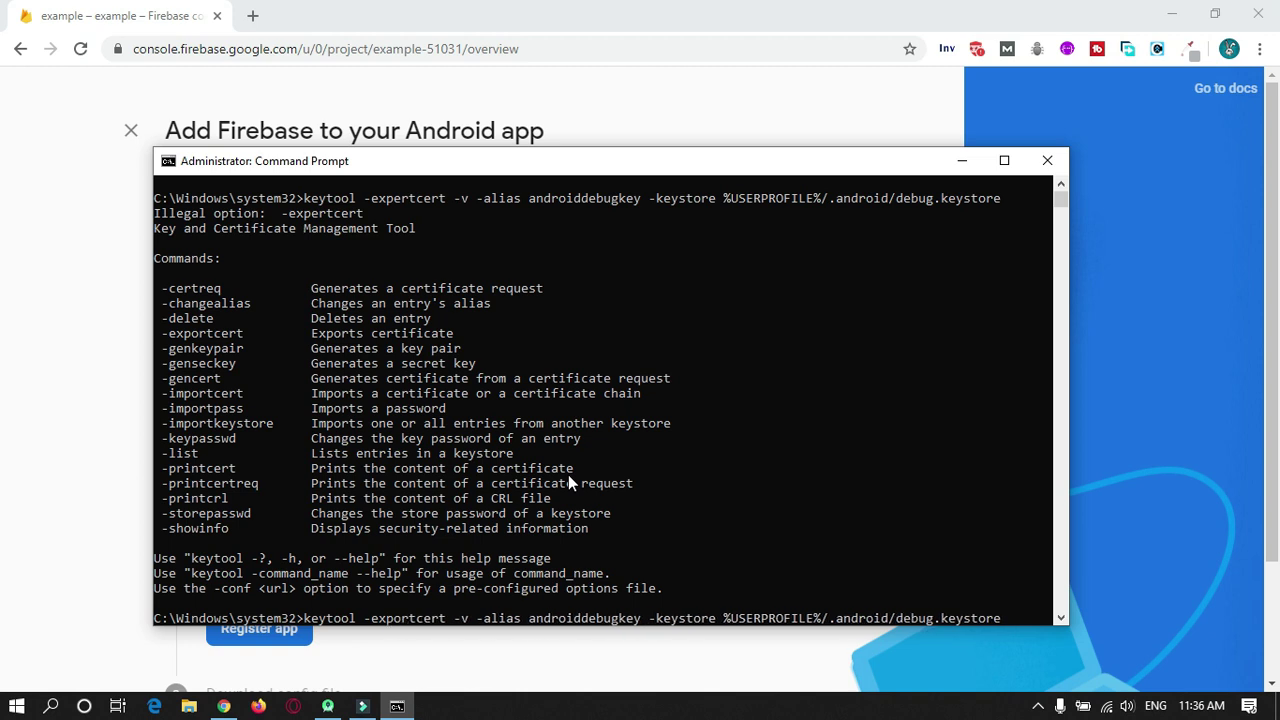
key(Return)
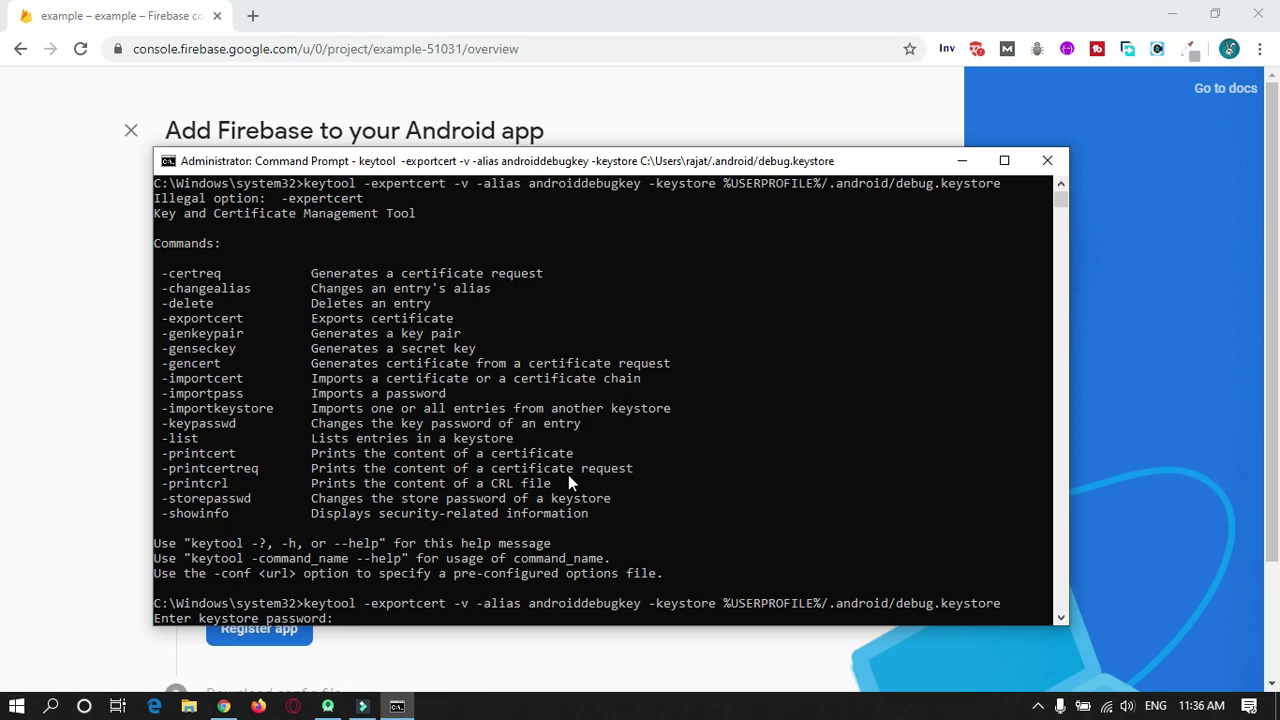
key(Return)
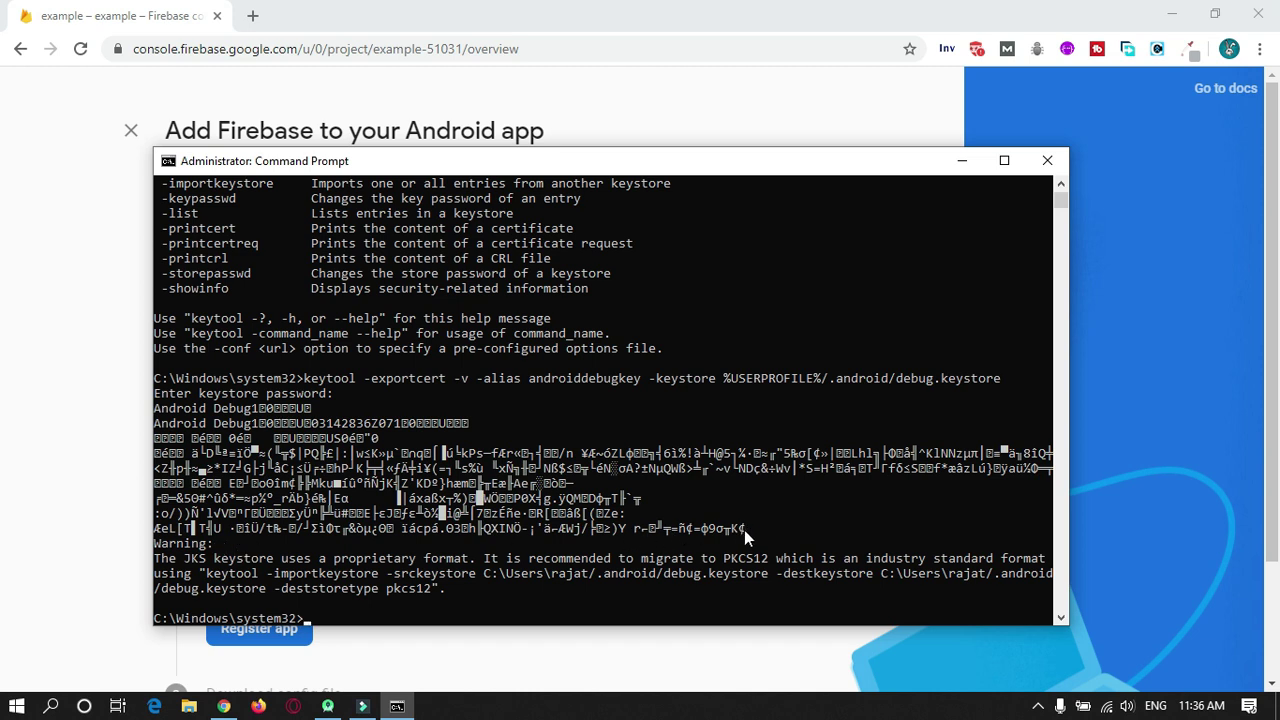
Recall the same keytool command with -exportcert replaced by -list
key(Up)
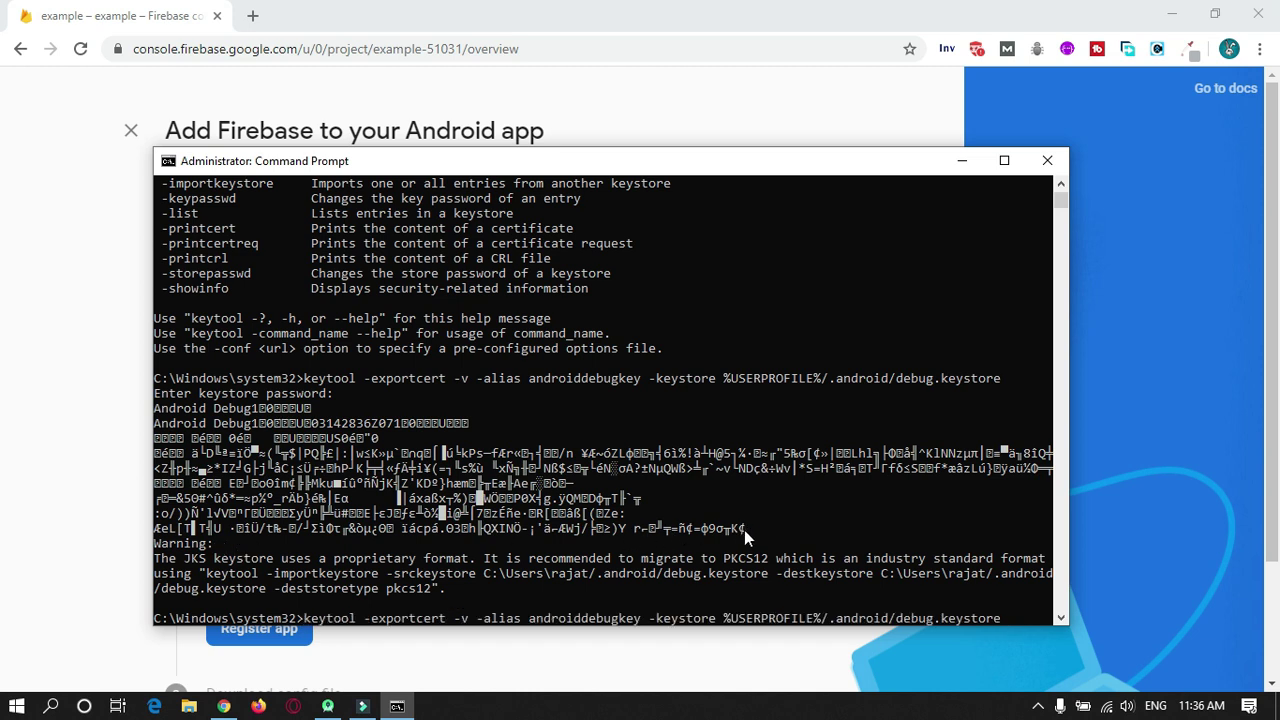
key(Left)
key(Left)
key(Left)
key(Left)
key(Left)
key(Left)
key(Left)
key(Left)
key(Left)
key(Left)
key(Left)
key(Left)
key(Left)
key(Left)
key(Left)
key(Left)
key(Left)
key(Left)
key(BackSpace)
key(BackSpace)
key(BackSpace)
key(BackSpace)
key(BackSpace)
key(BackSpace)
key(BackSpace)
key(BackSpace)
key(BackSpace)
text(list)
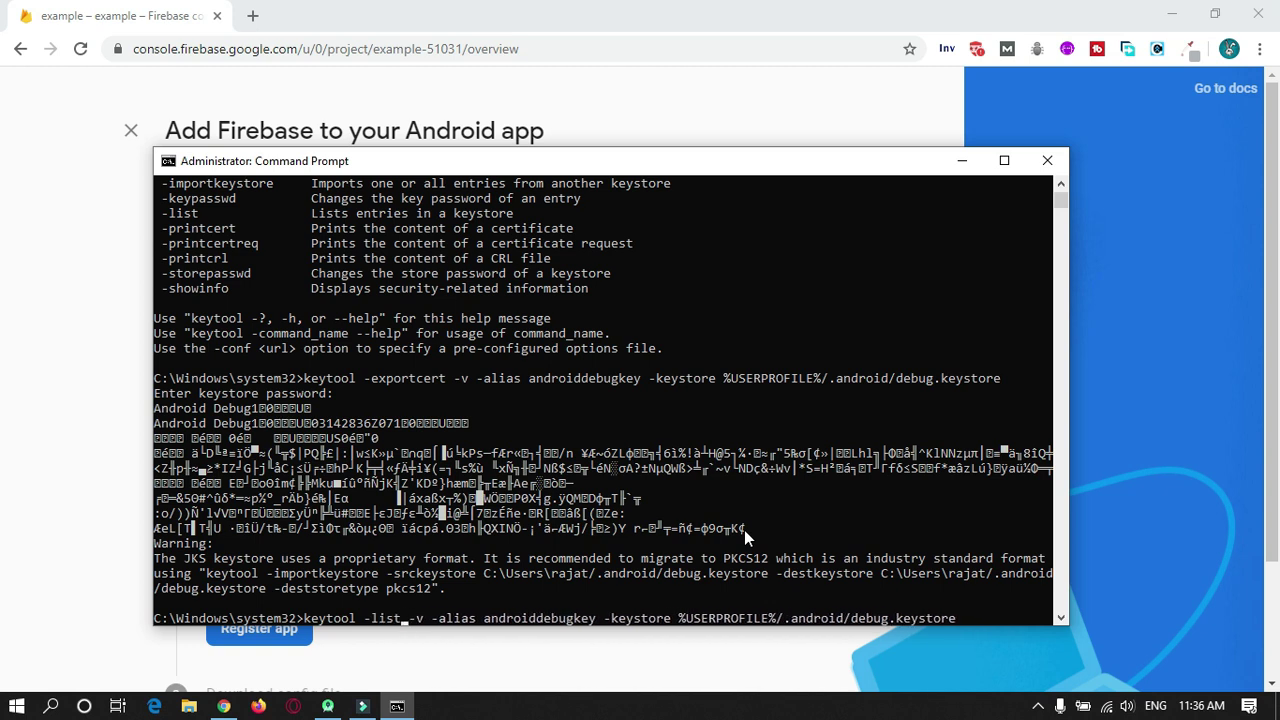
Run keytool -list with the keystore password and select the SHA1 fingerprint
key(Return)
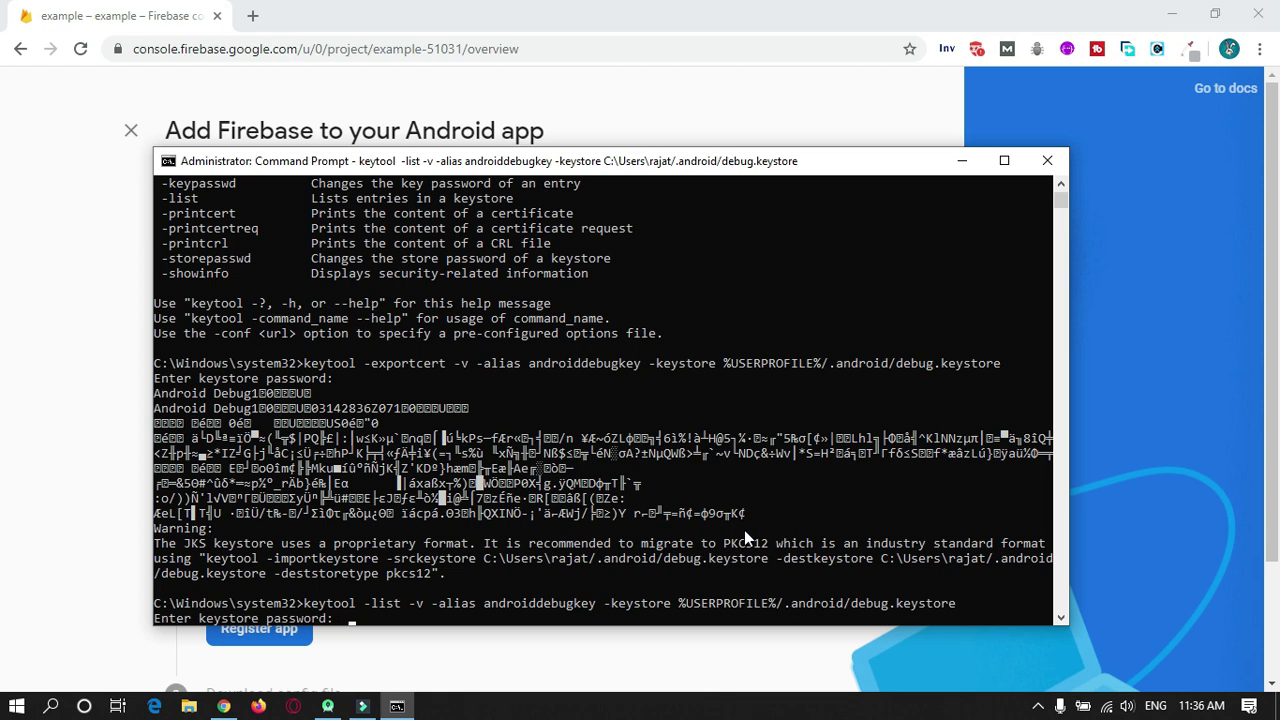
key(Return)
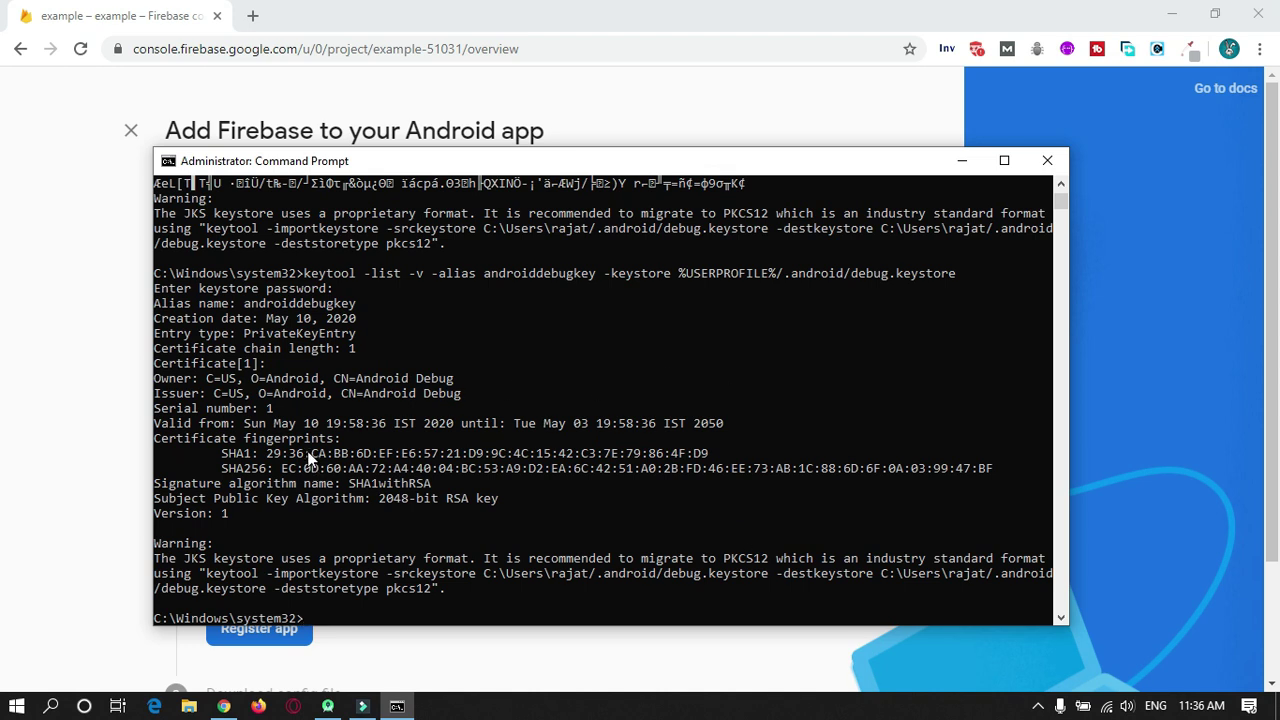
drag(265, 454, 713, 452)
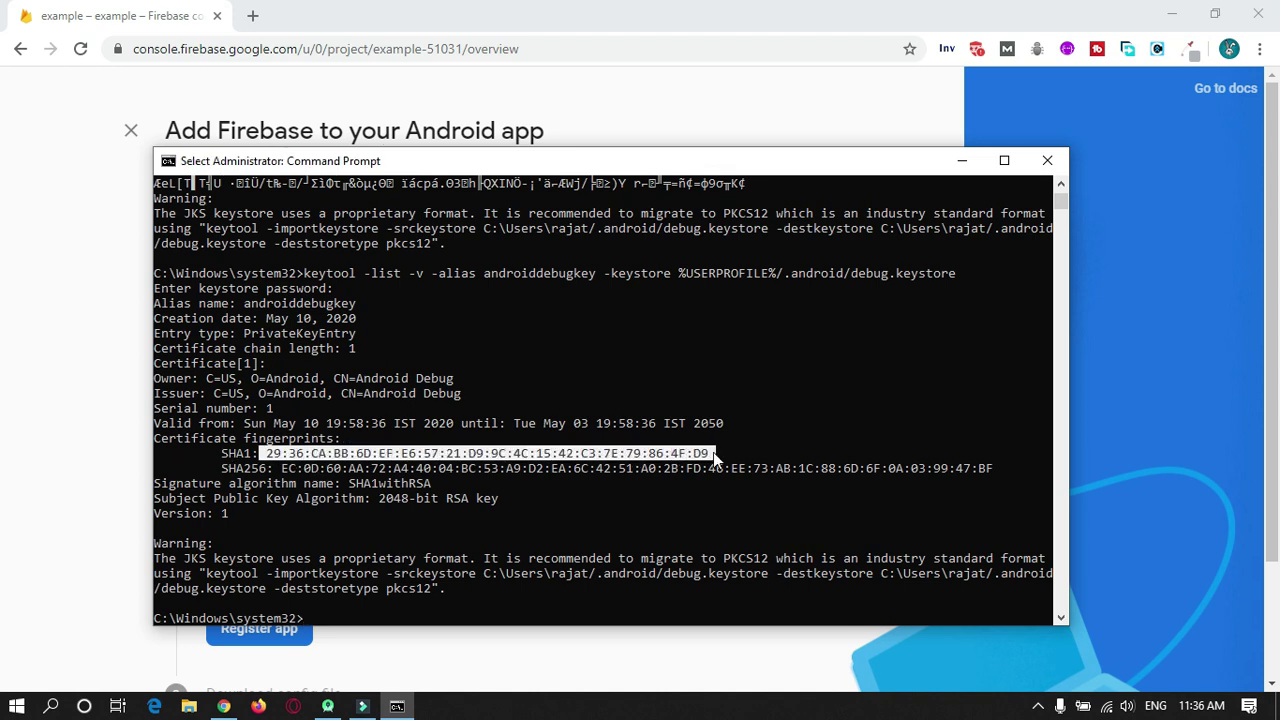
Copy the SHA1 fingerprint via the console menu and return to the Firebase page
right_click(607, 161)
mouse_move(672, 304)
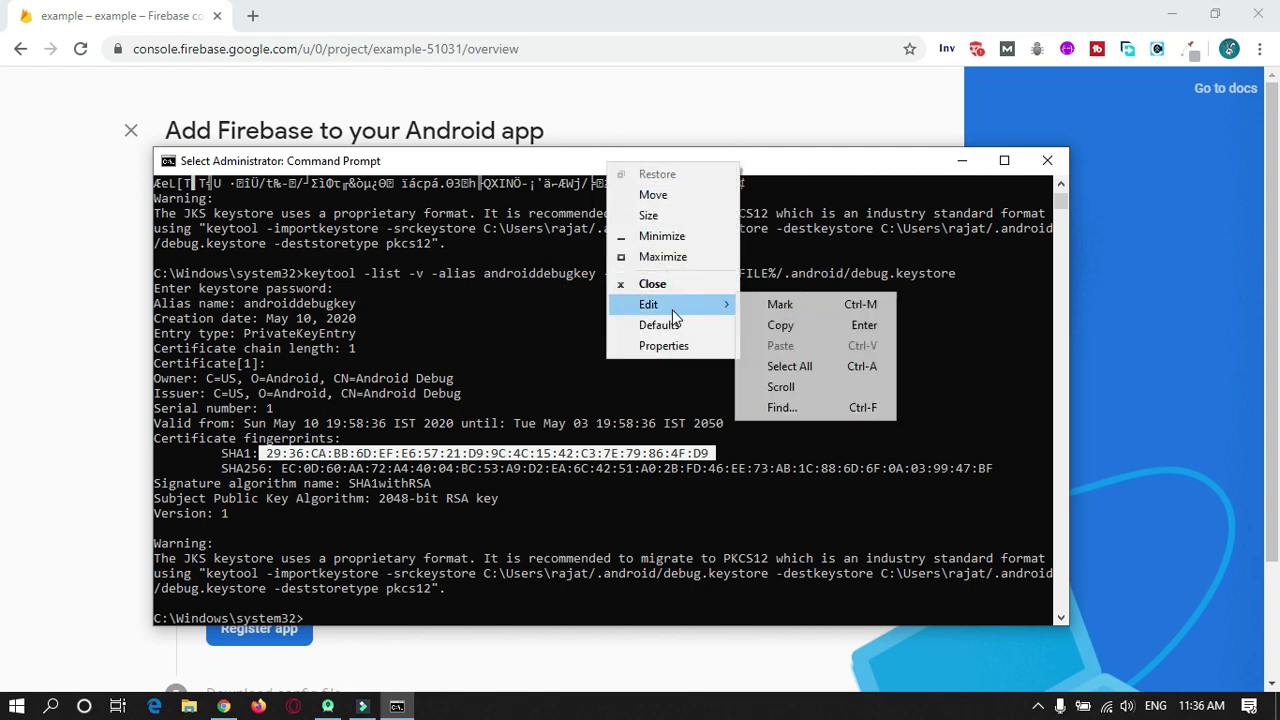
click(785, 325)
click(628, 22)
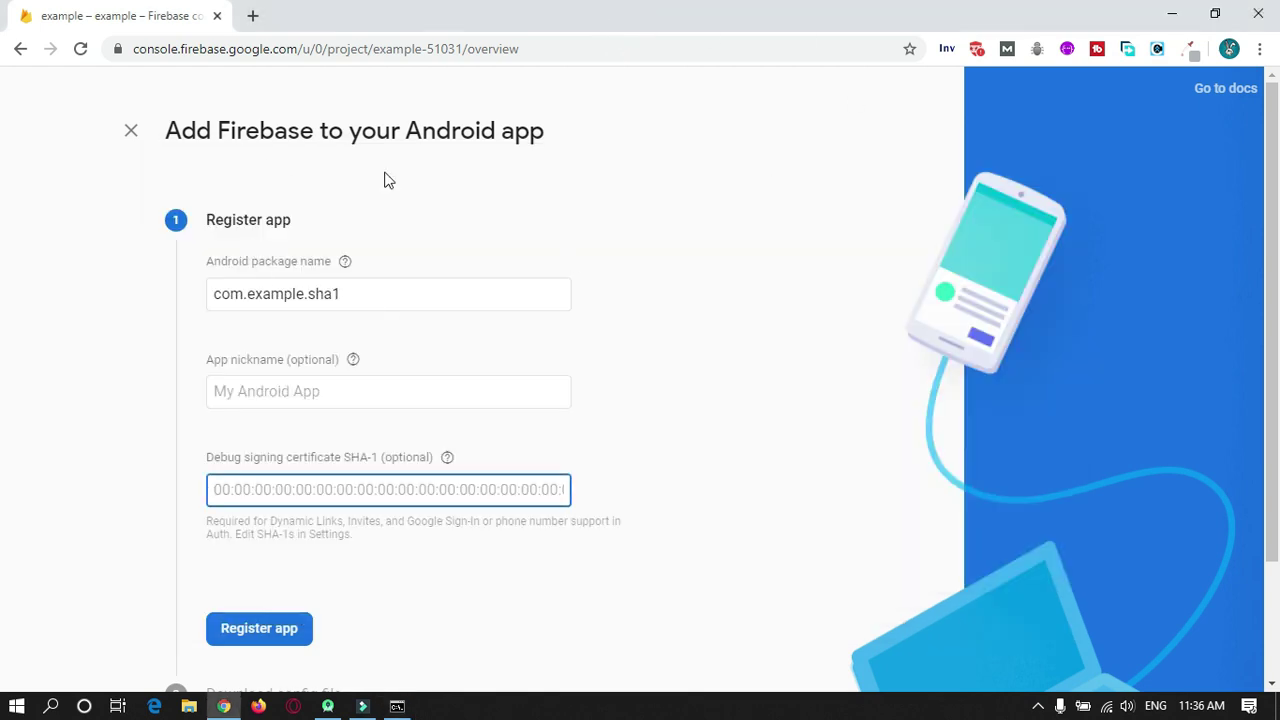
Paste the SHA1 into the debug SHA-1 field, trim its leading space, and register the app
key(ctrl+v)
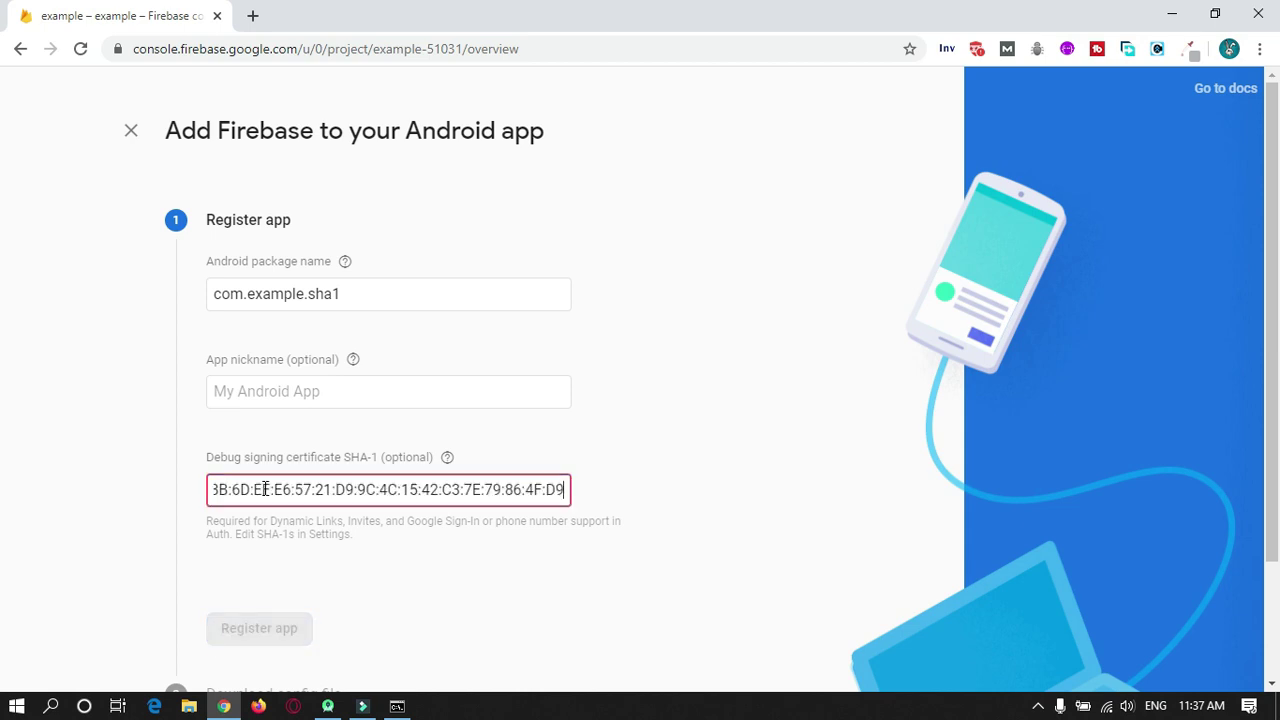
key(Left)
key(Left)
key(Left)
key(Left)
key(Left)
key(Left)
key(Left)
key(Left)
key(Left)
key(Left)
key(Left)
key(Left)
key(Left)
key(Left)
key(Left)
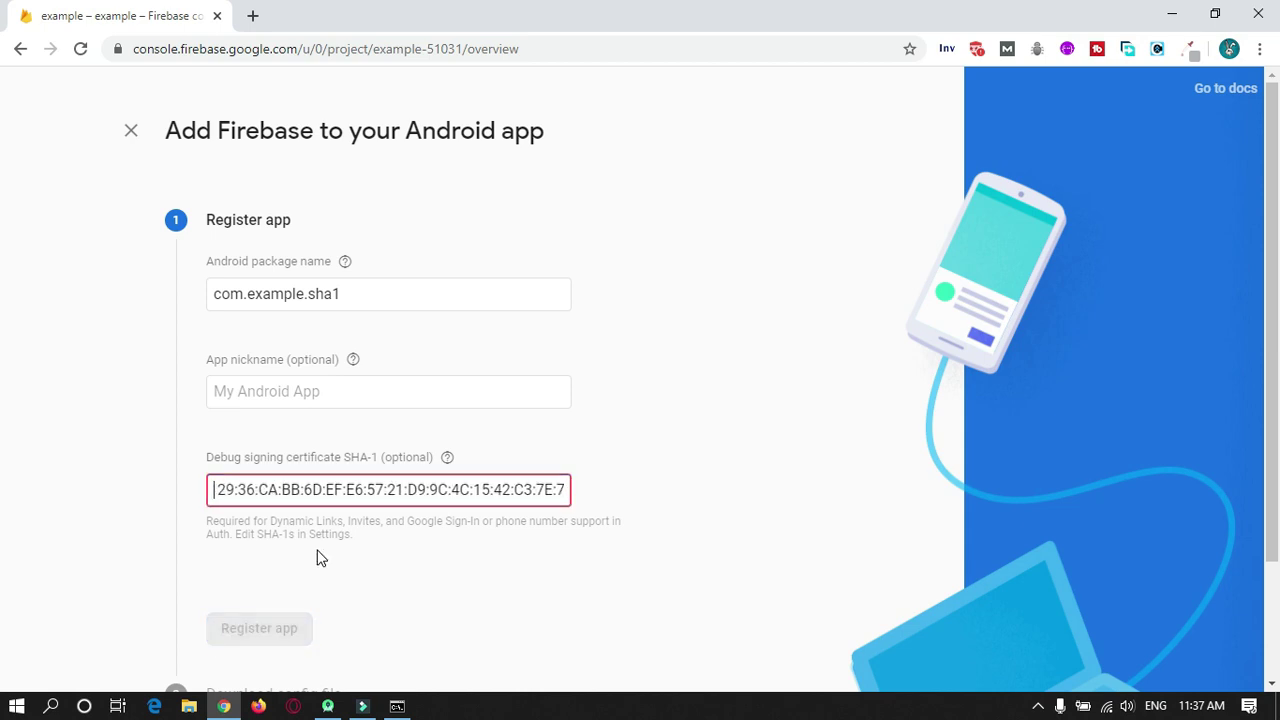
key(Left)
key(Left)
key(Left)
key(Delete)
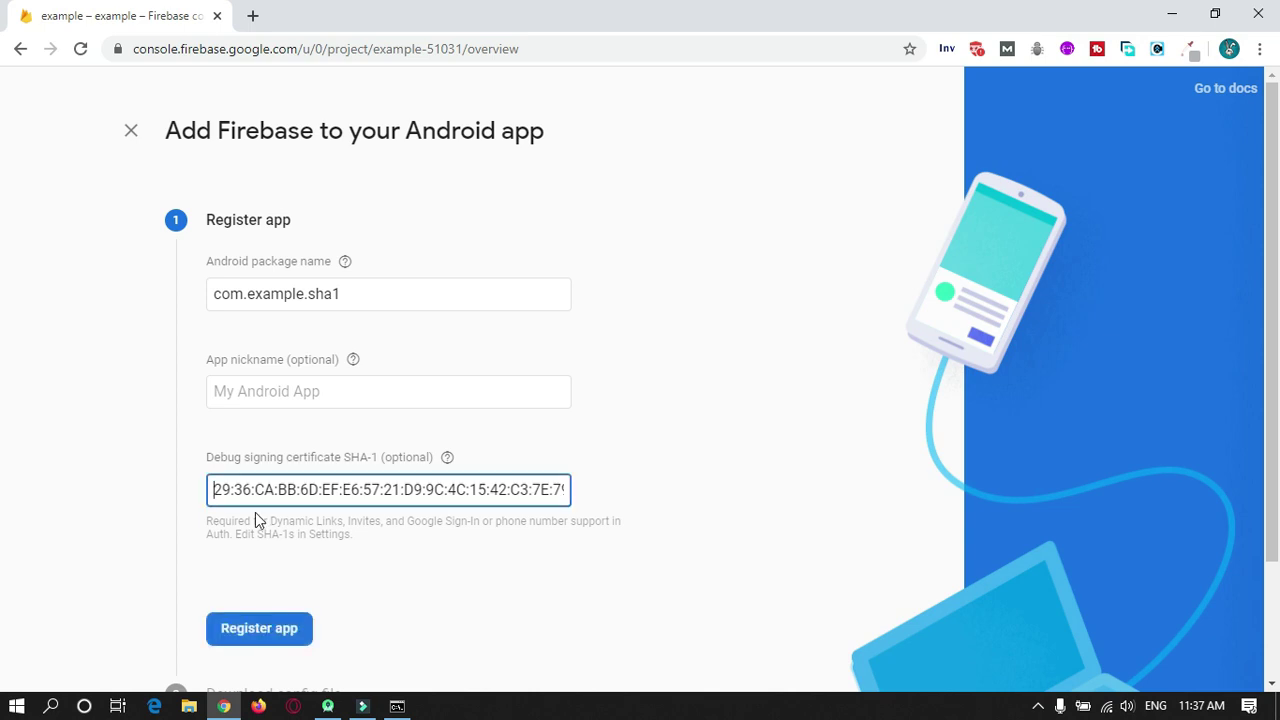
click(280, 638)
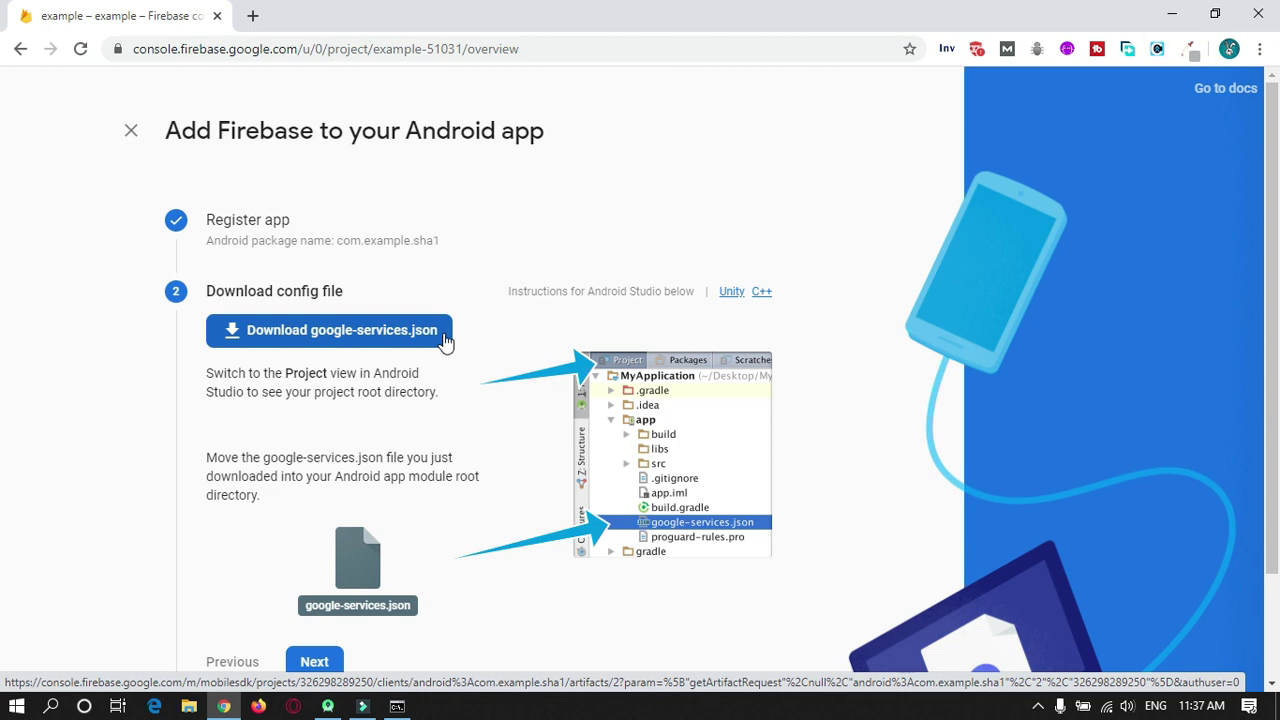
scroll(520, 343, down, 2)
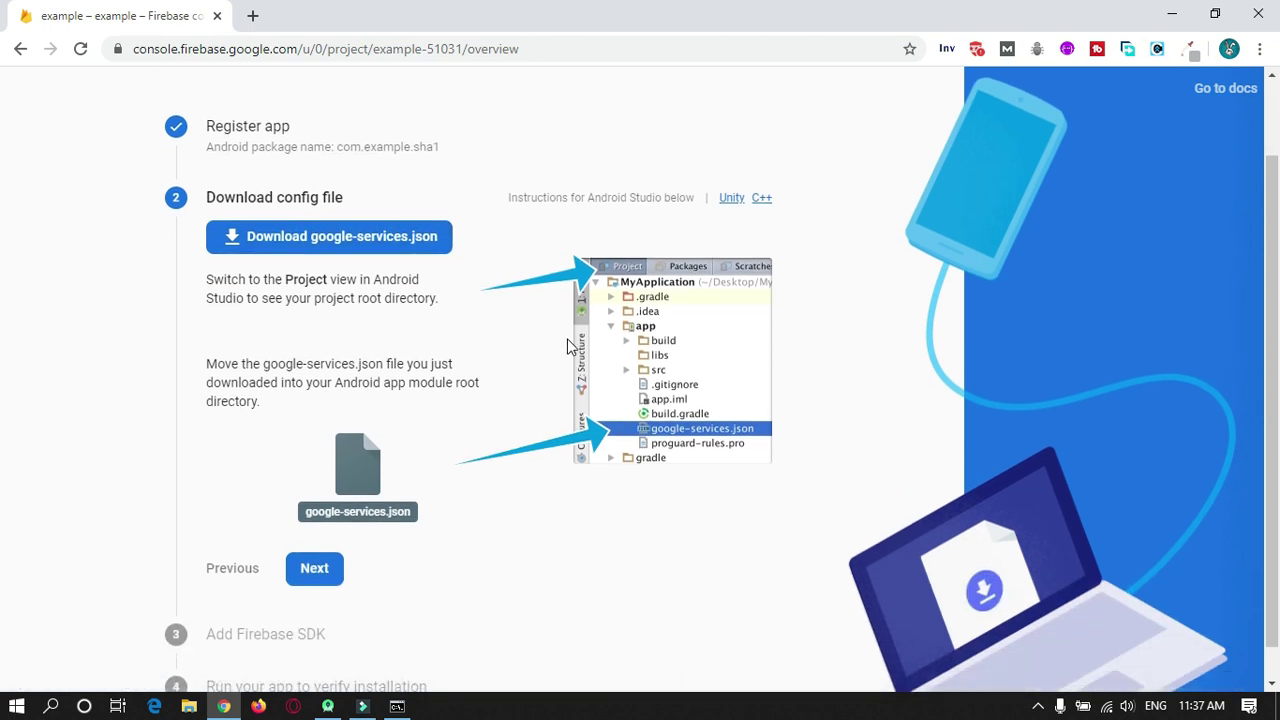